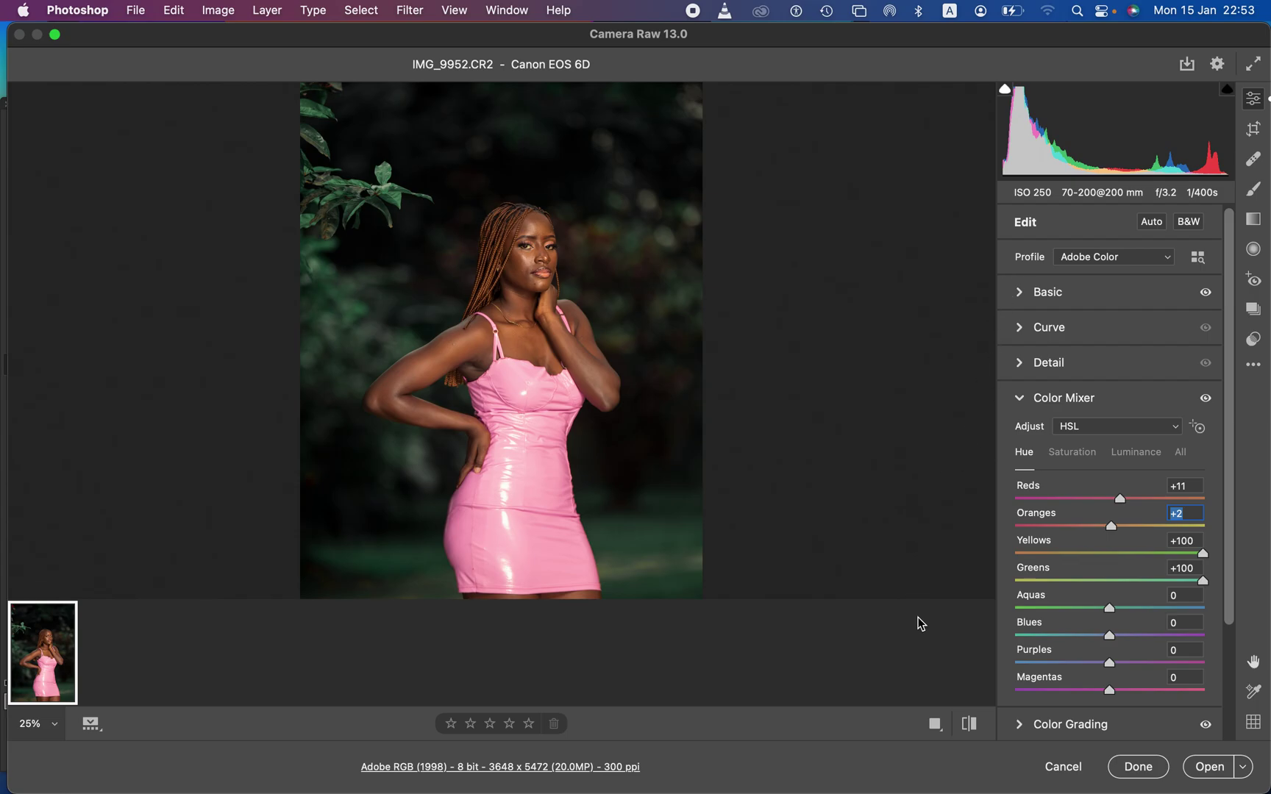
# Compare the edited portrait with its original version and reset all adjustments to the default settings
pyautogui.click(967, 727)
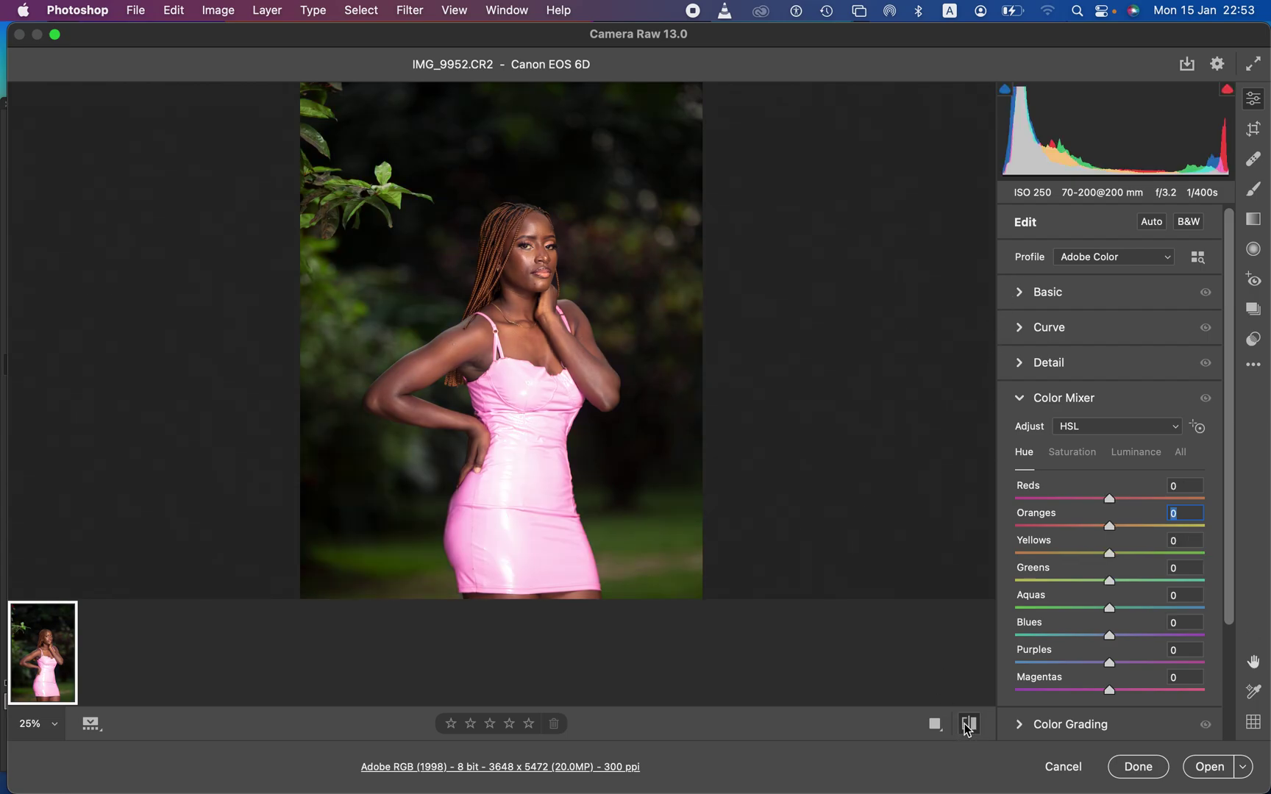
pyautogui.click(968, 727)
pyautogui.click(968, 727)
pyautogui.click(968, 727)
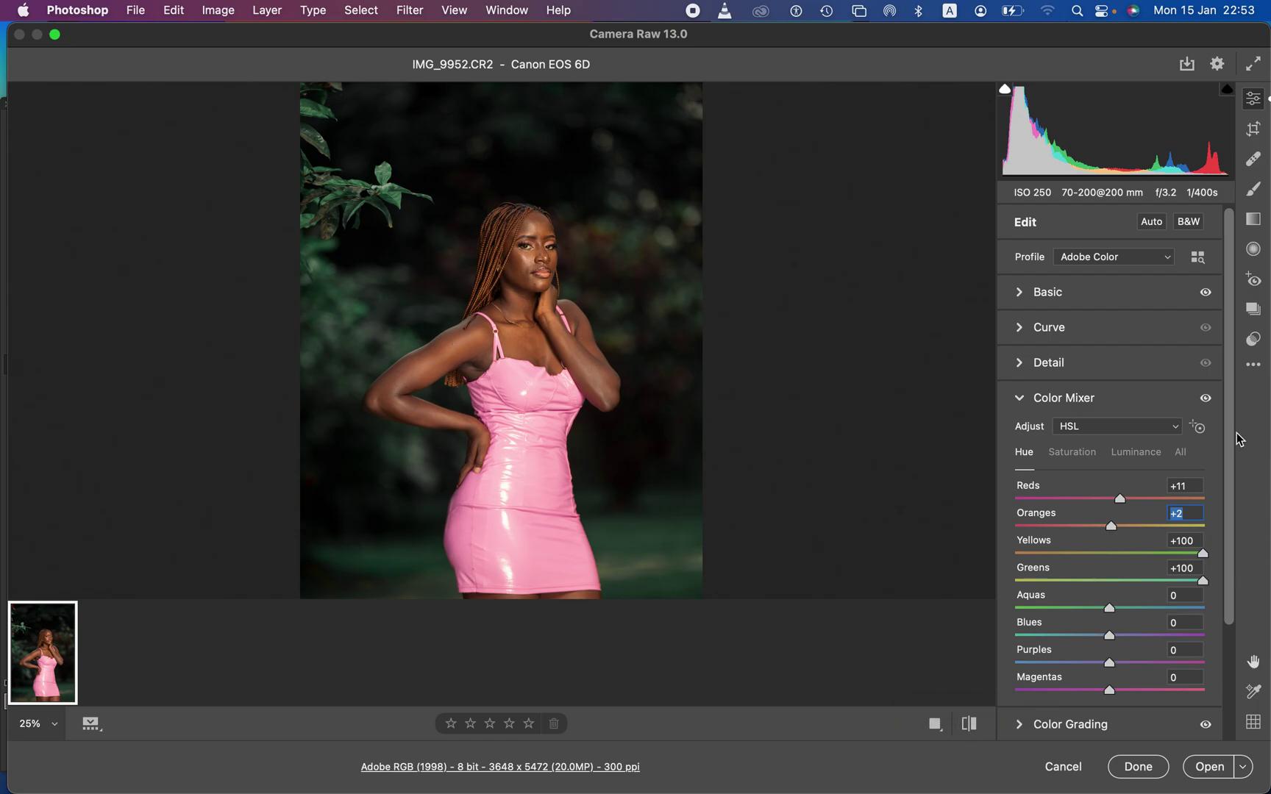
pyautogui.click(1253, 366)
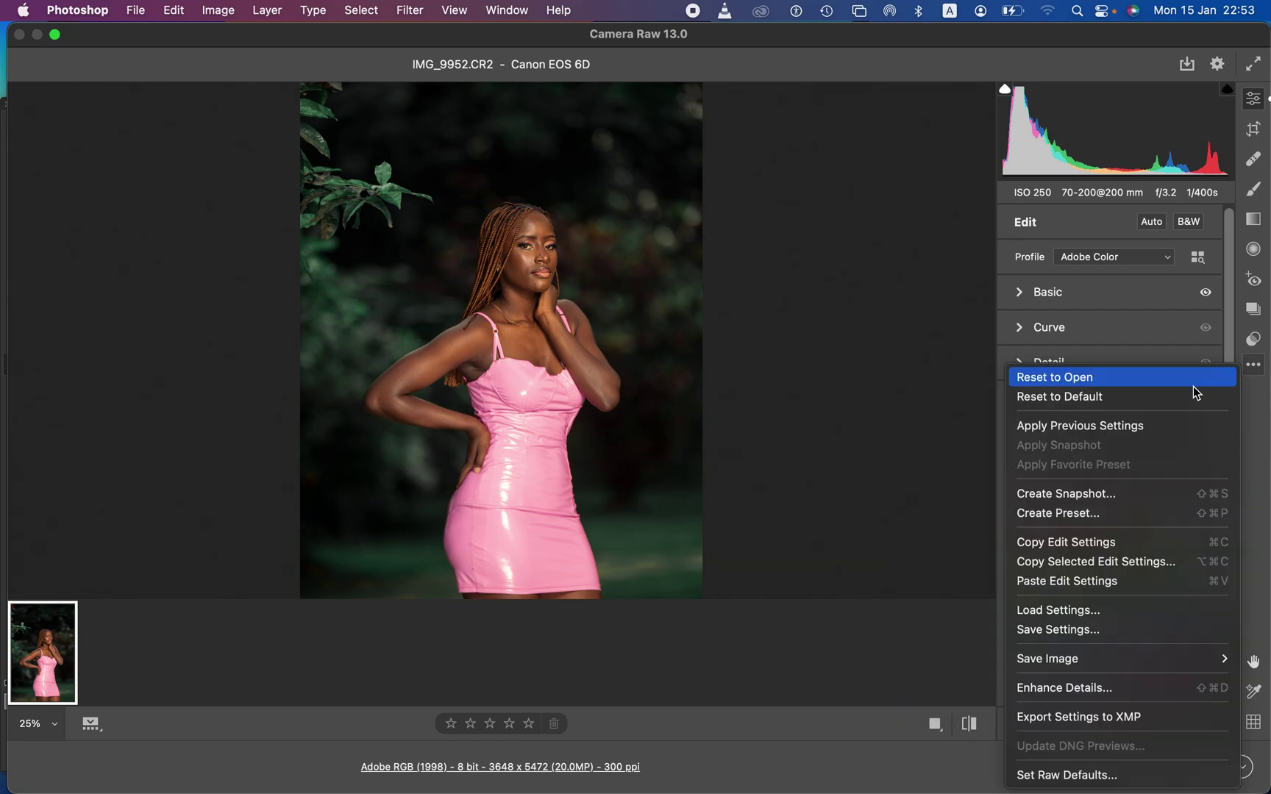
pyautogui.click(1123, 402)
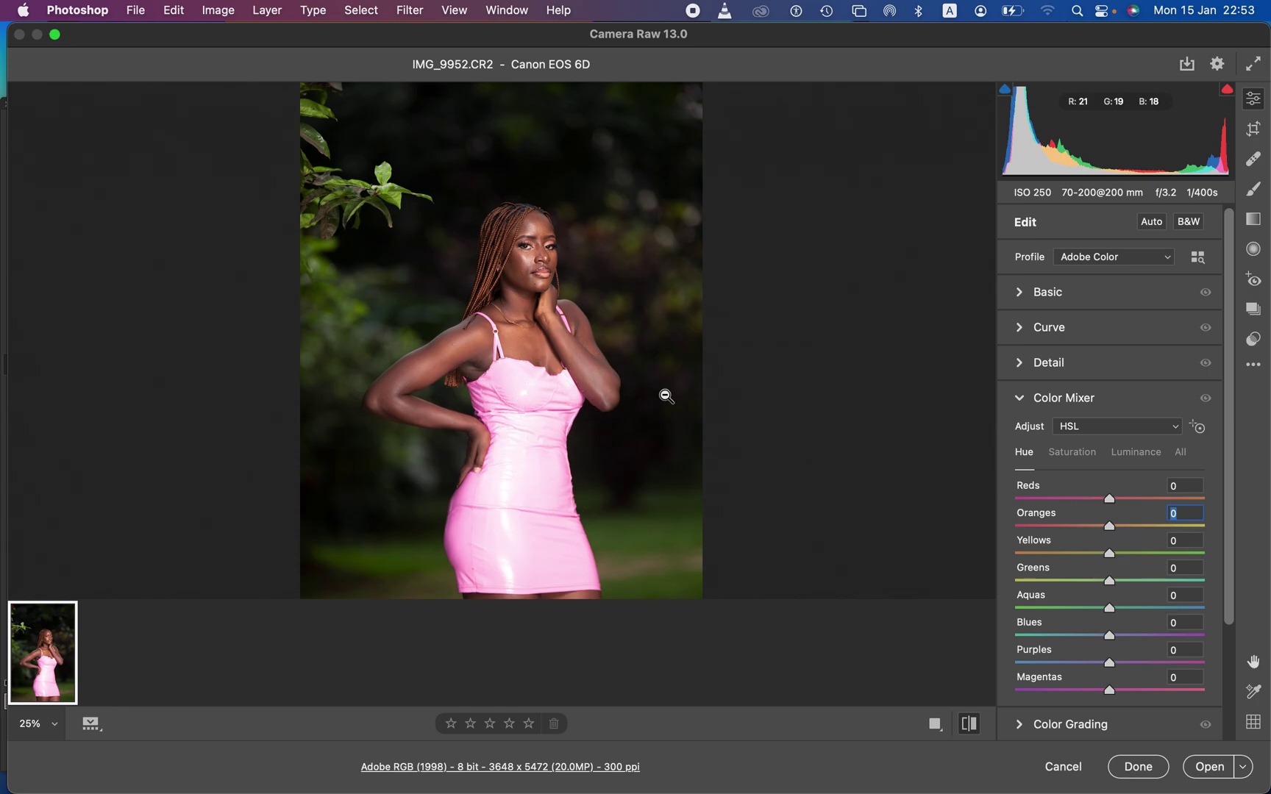
# In the Basic adjustments, set Contrast to +8, Highlights to -49, Shadows to +20 and Whites to -16
pyautogui.click(1024, 293)
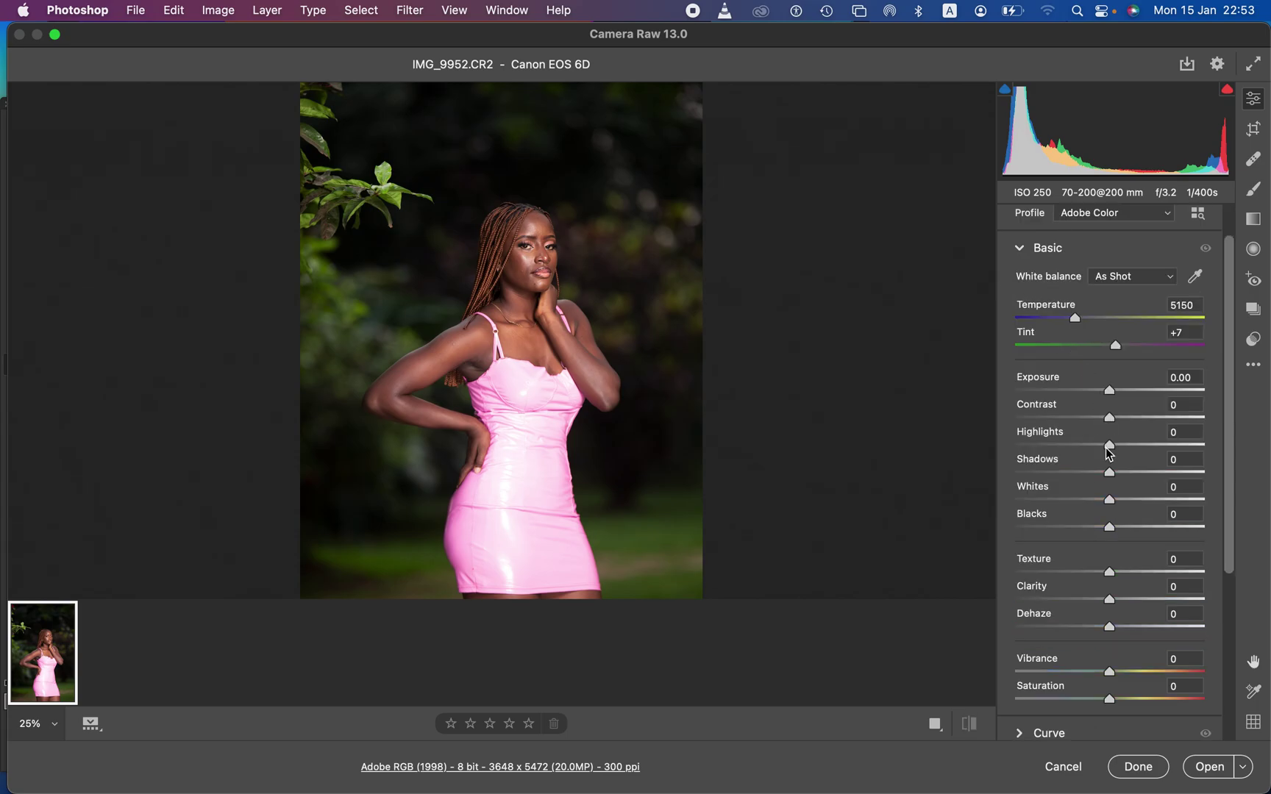
pyautogui.moveTo(1106, 445); pyautogui.dragTo(1070, 449)
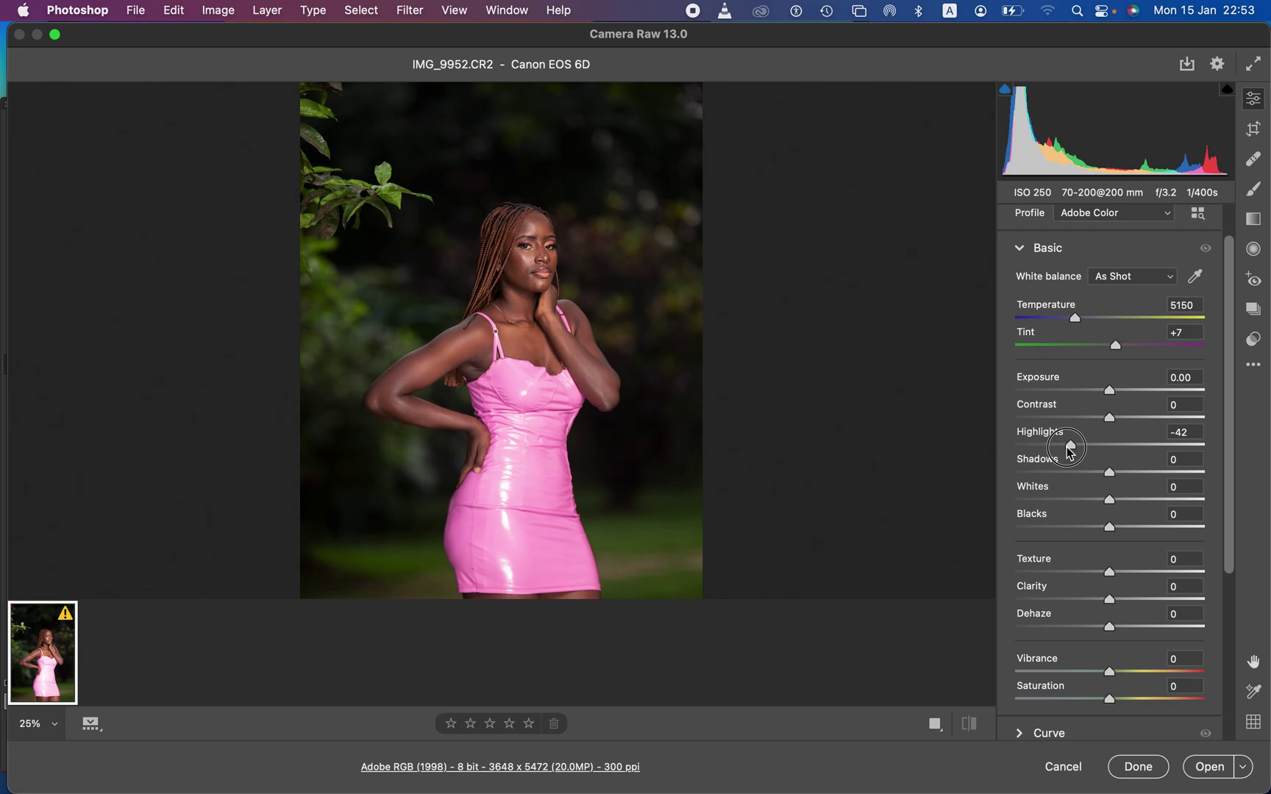
pyautogui.moveTo(1069, 448); pyautogui.dragTo(1117, 423)
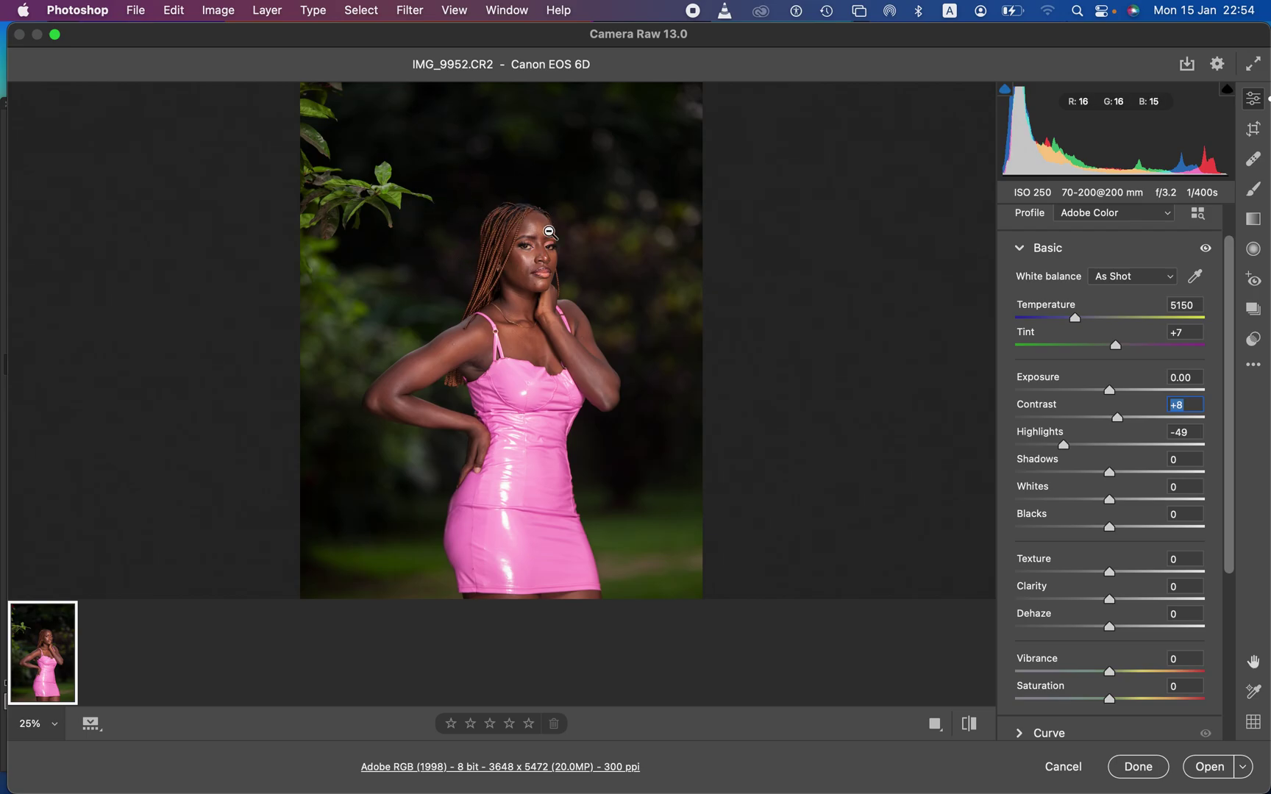
pyautogui.click(1118, 473)
pyautogui.moveTo(1119, 477); pyautogui.dragTo(1126, 473)
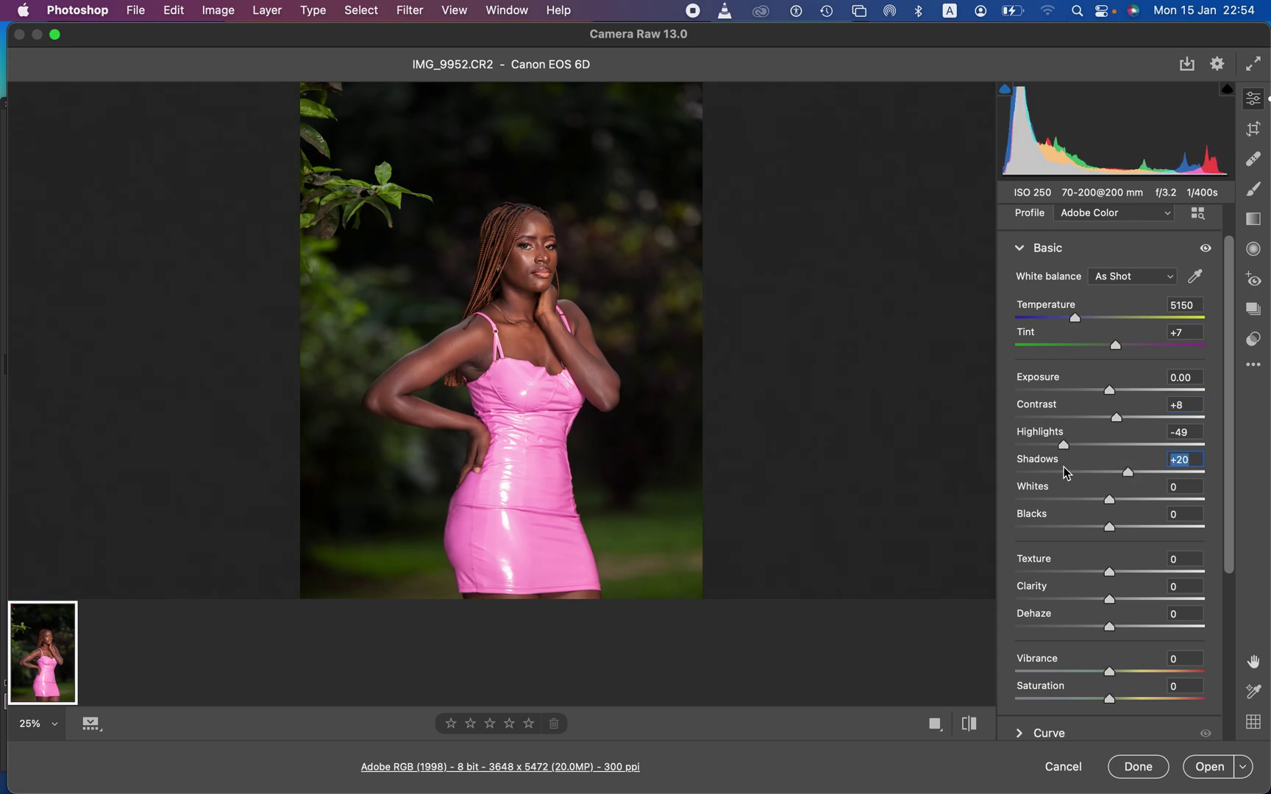
pyautogui.click(1109, 501)
pyautogui.moveTo(1110, 502); pyautogui.dragTo(1094, 502)
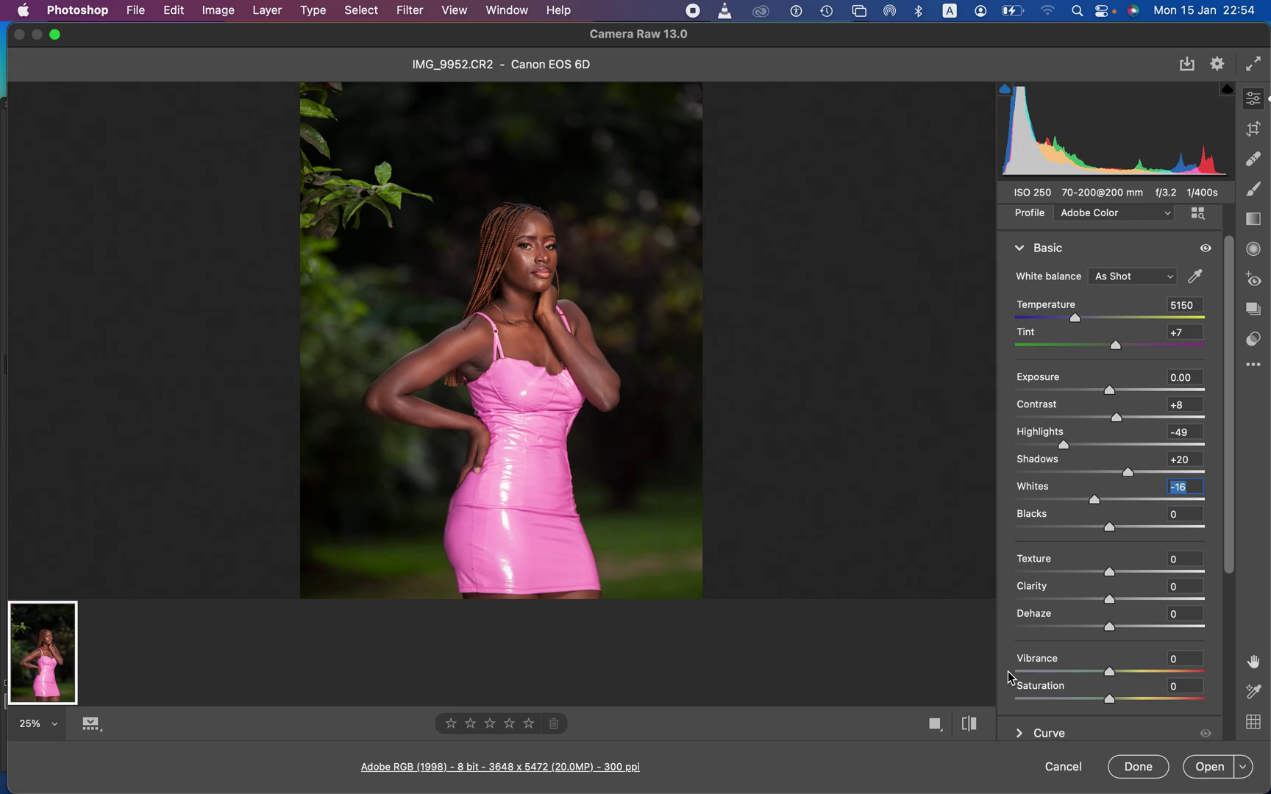
# Compare the portrait with its unedited version and set the white balance Temperature to 5400
pyautogui.click(971, 724)
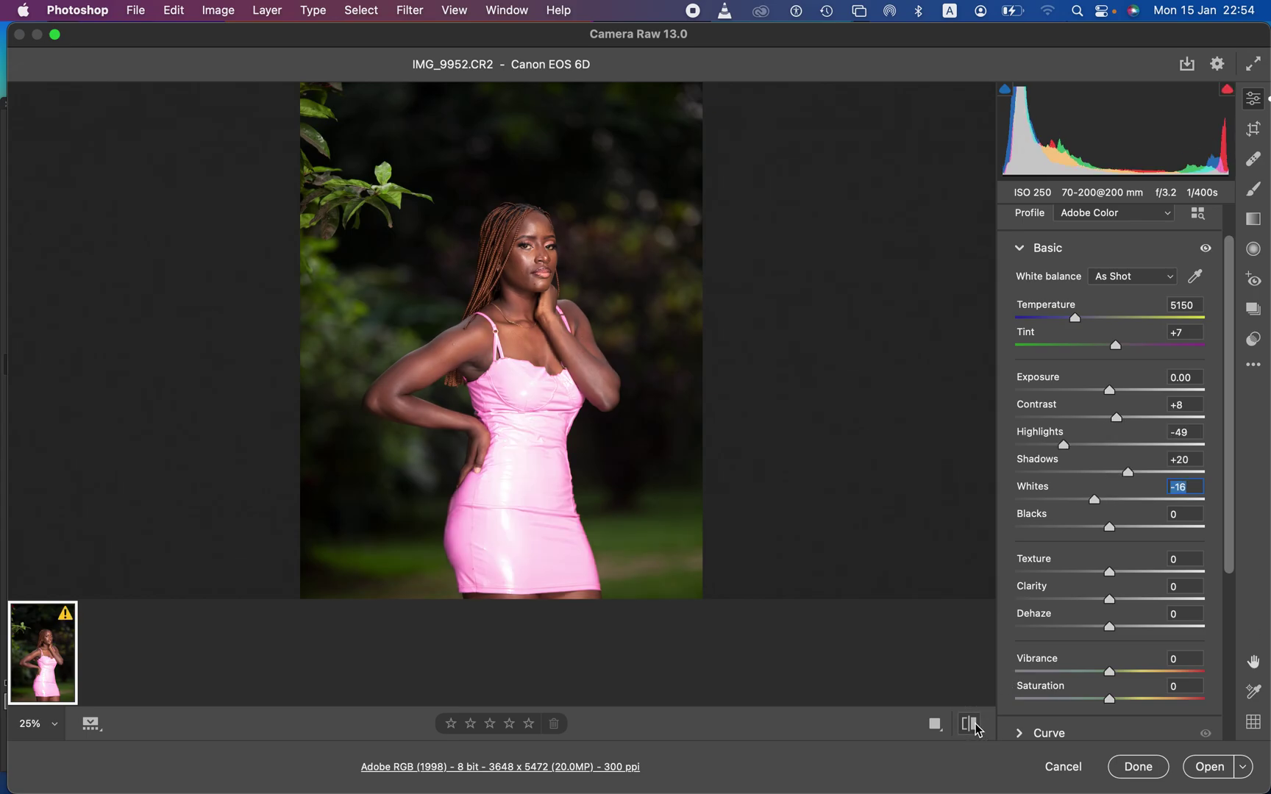
pyautogui.click(975, 726)
pyautogui.click(975, 725)
pyautogui.click(975, 726)
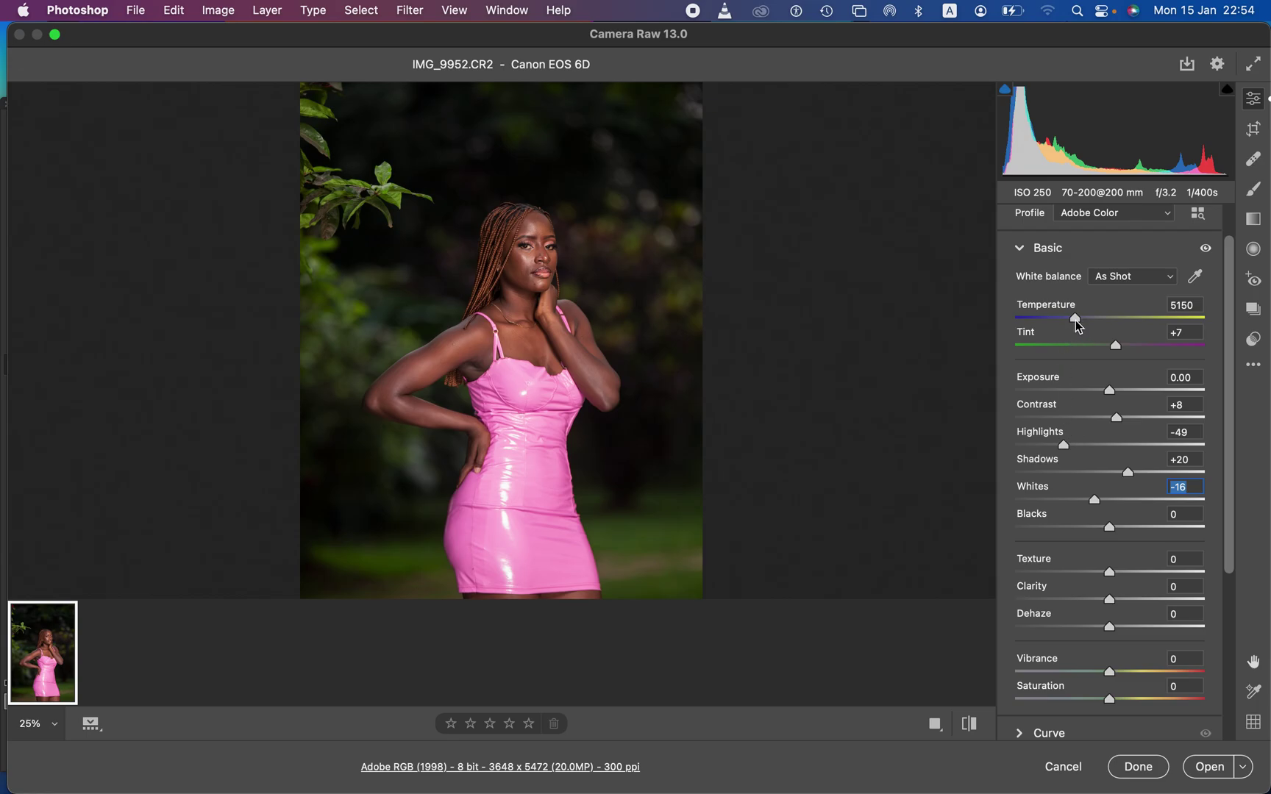
pyautogui.moveTo(1075, 322); pyautogui.dragTo(1083, 324)
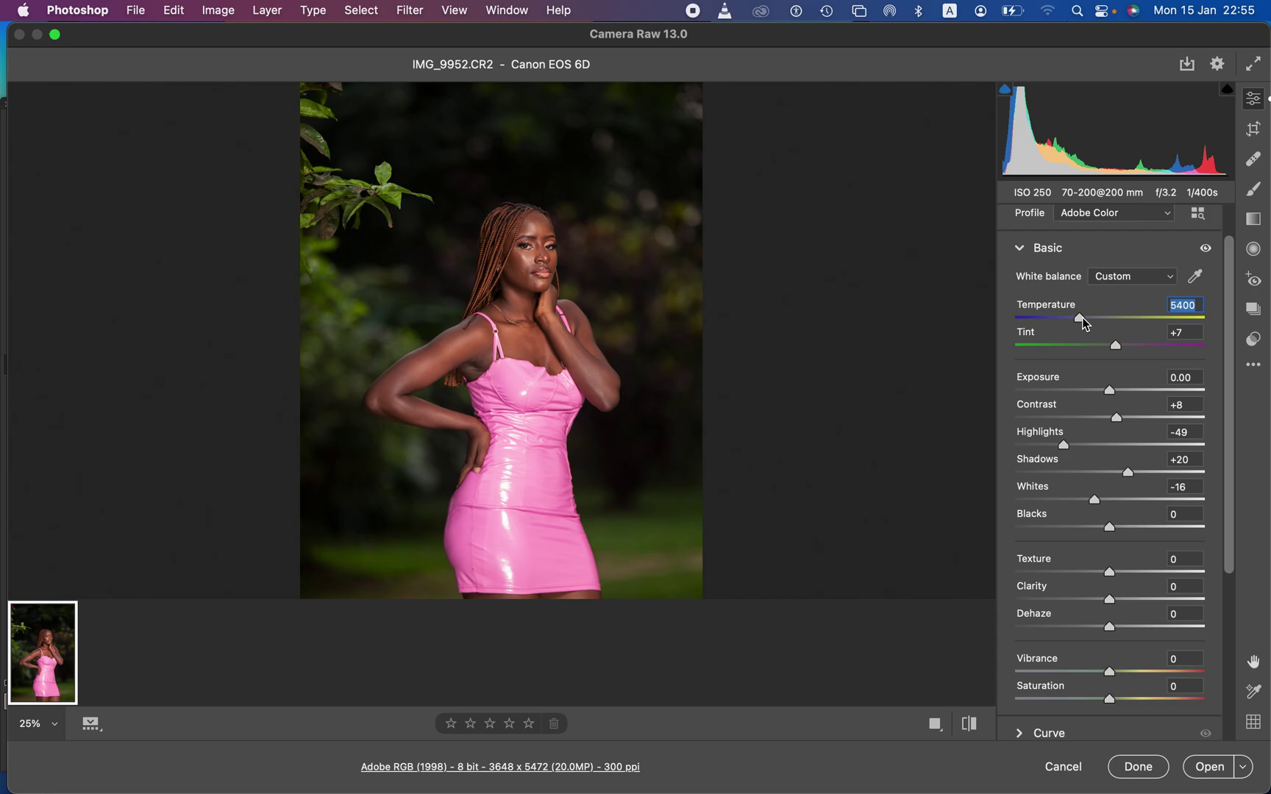
# In the Color Mixer, try the Magentas luminance at -77 and +7, and settle it at +1
pyautogui.click(1230, 364)
pyautogui.moveTo(1229, 364); pyautogui.dragTo(1245, 535)
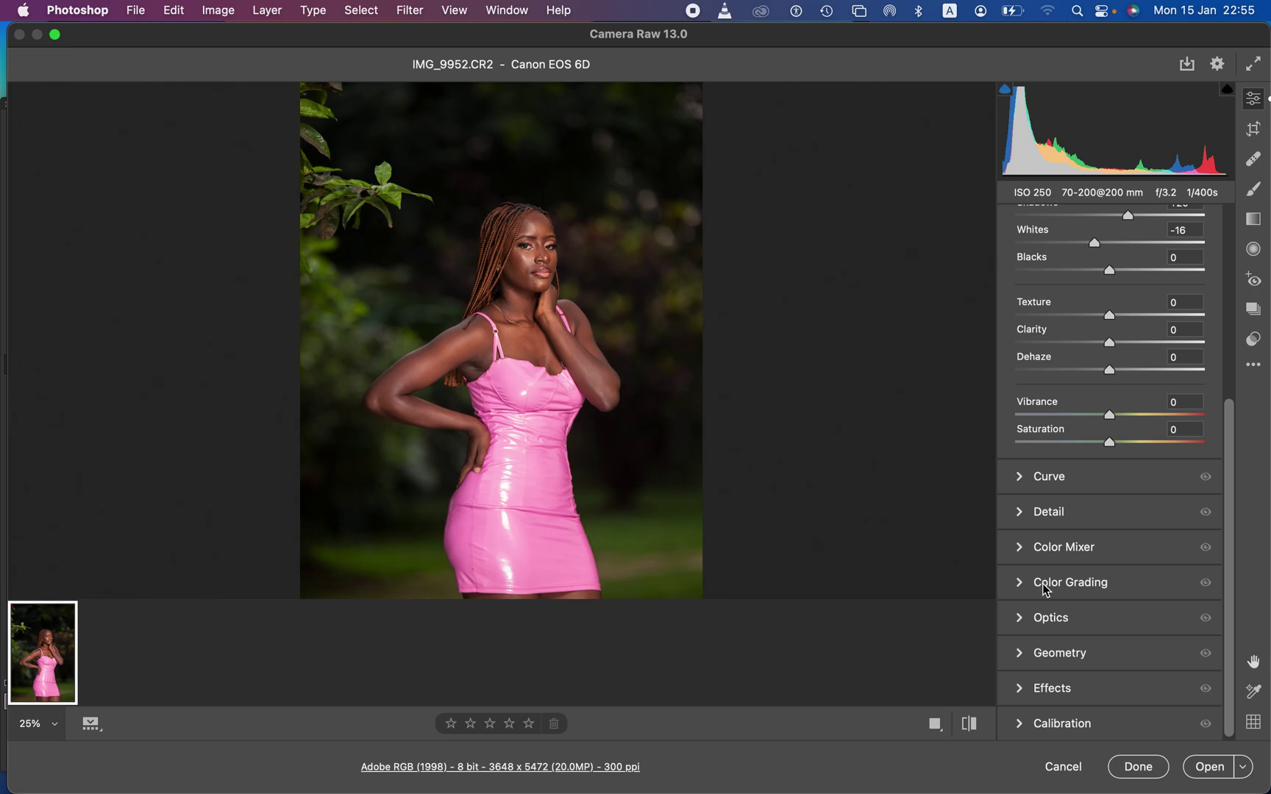
pyautogui.click(1021, 549)
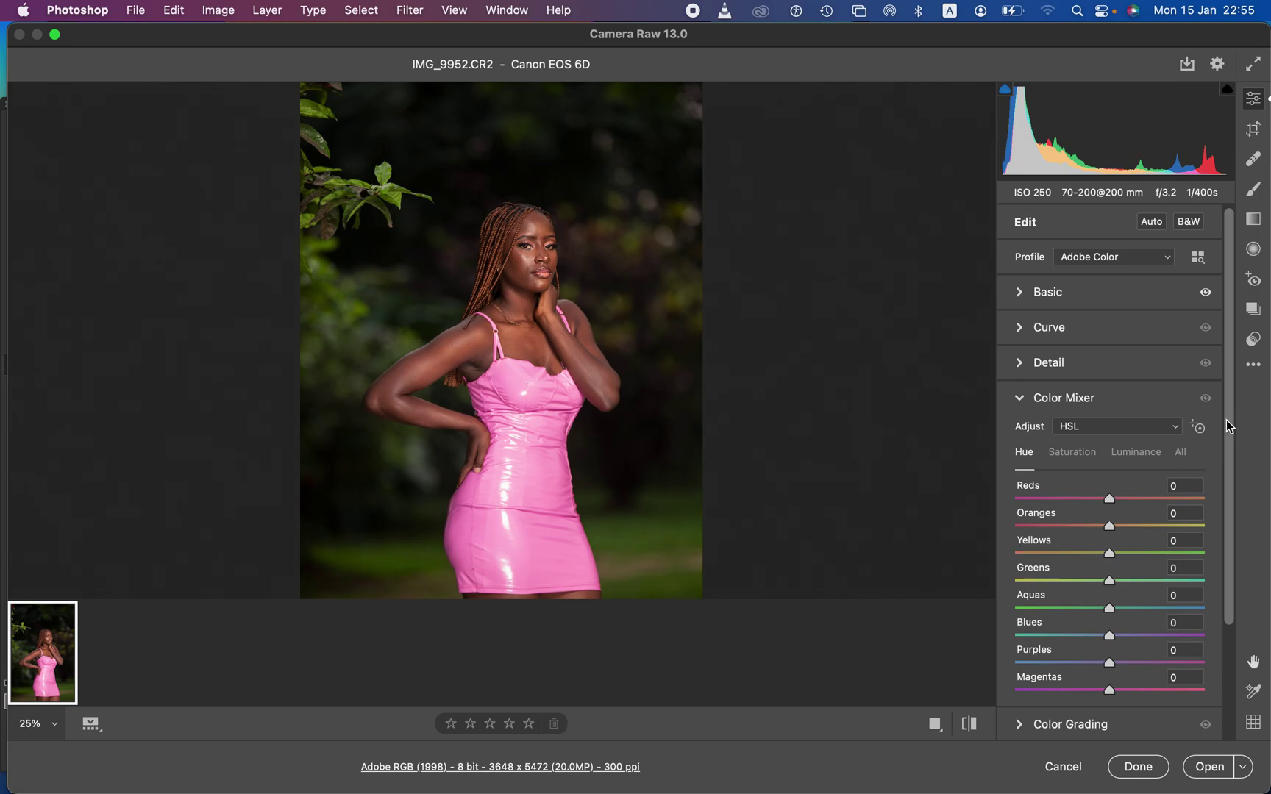
pyautogui.moveTo(1228, 420); pyautogui.dragTo(1229, 482)
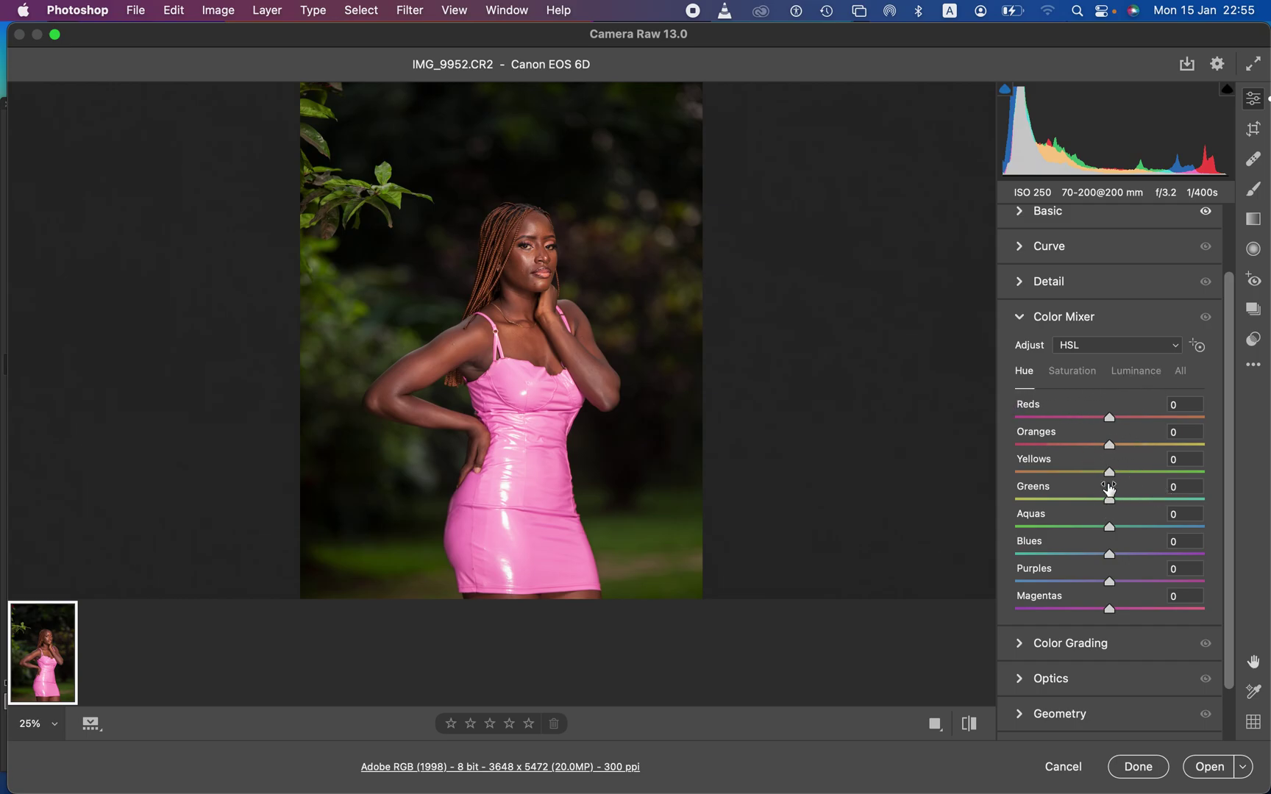
pyautogui.click(1135, 374)
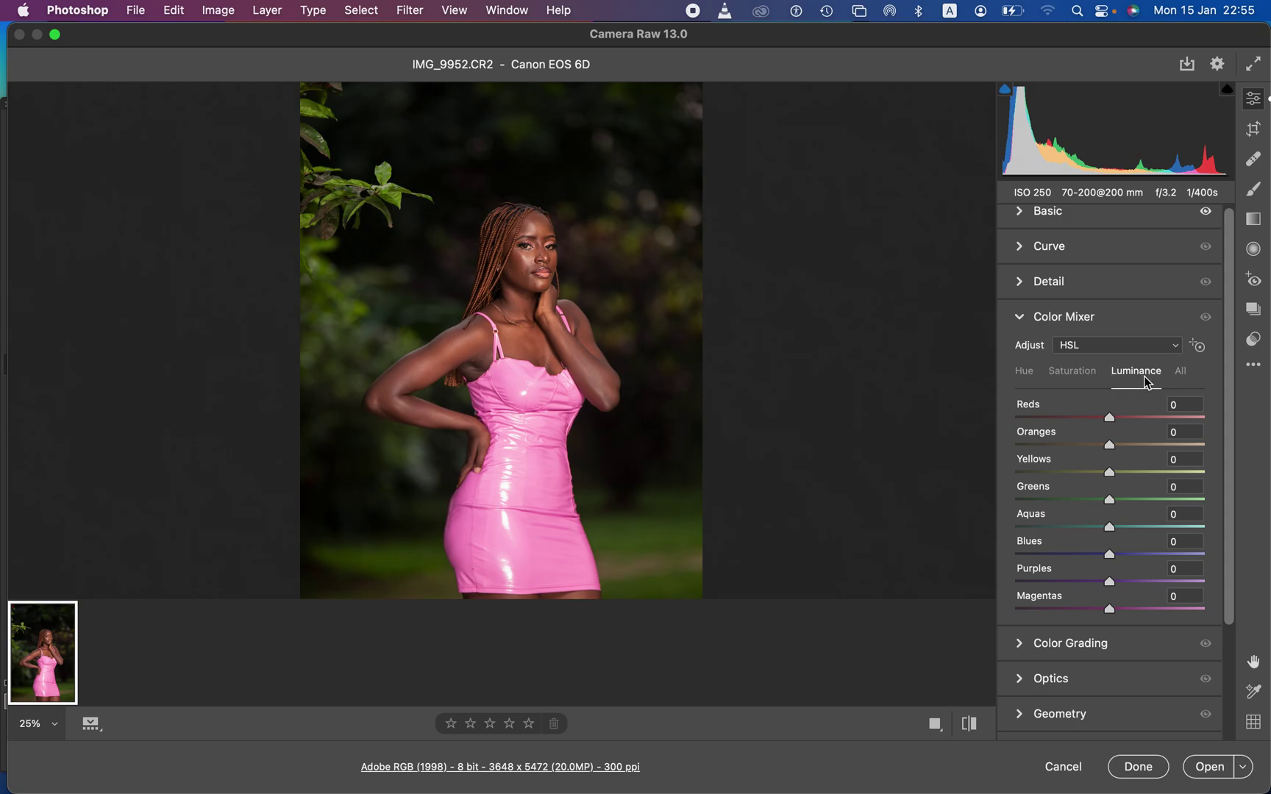
pyautogui.click(1109, 611)
pyautogui.moveTo(1109, 614); pyautogui.dragTo(1037, 620)
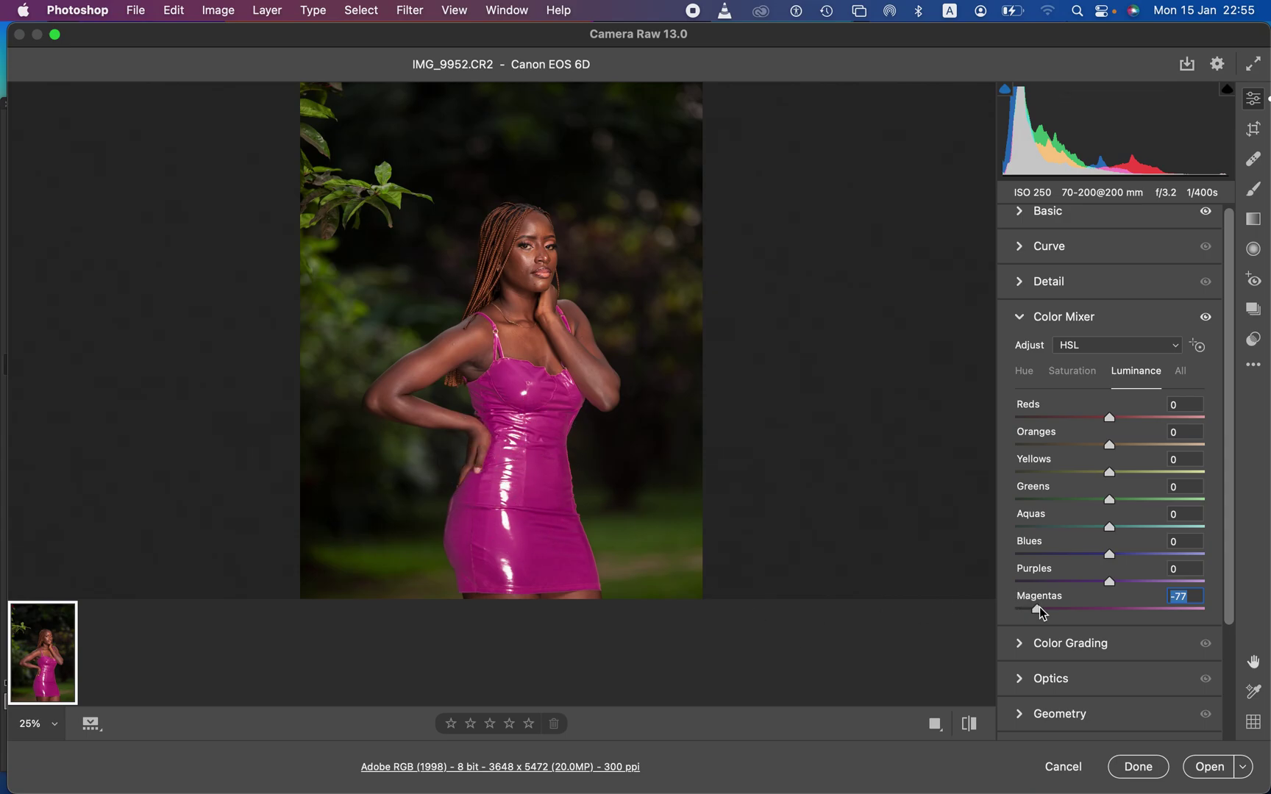
pyautogui.moveTo(1037, 609); pyautogui.dragTo(1119, 620)
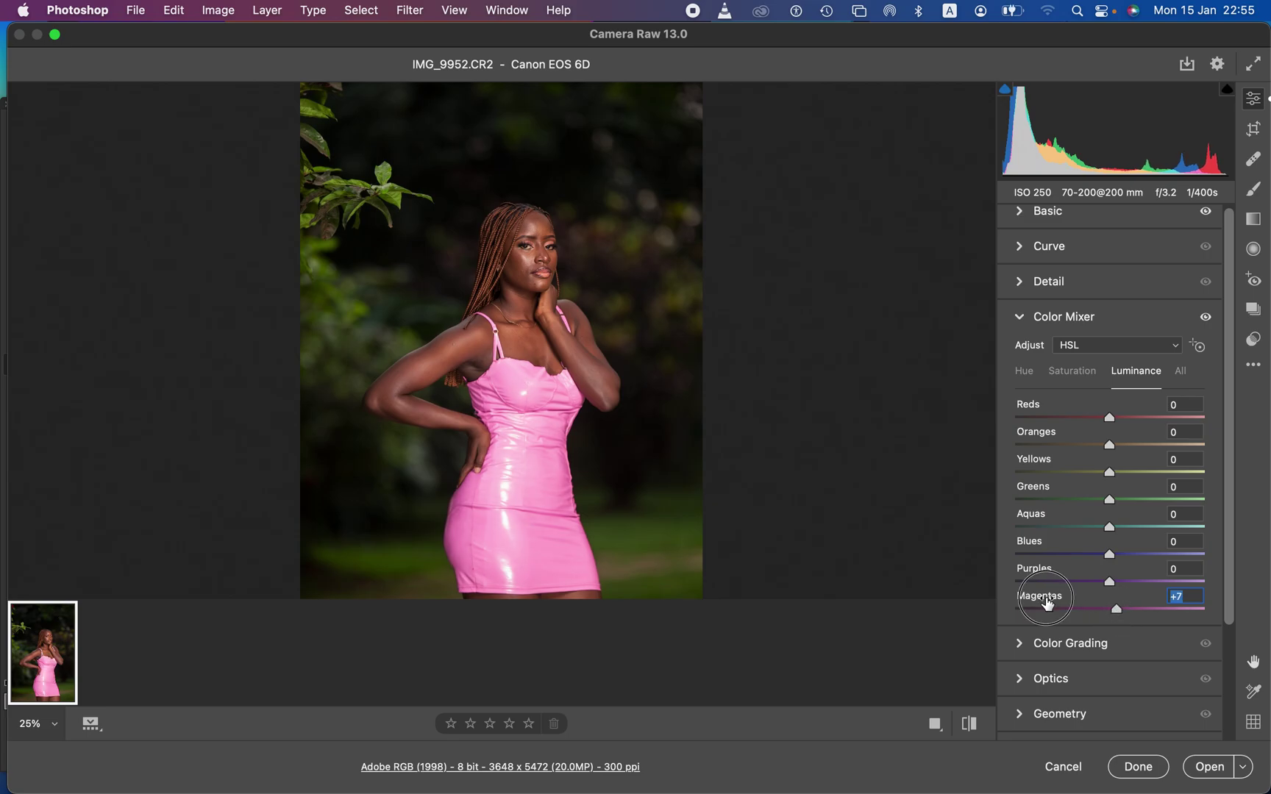
pyautogui.moveTo(1119, 616); pyautogui.dragTo(1113, 617)
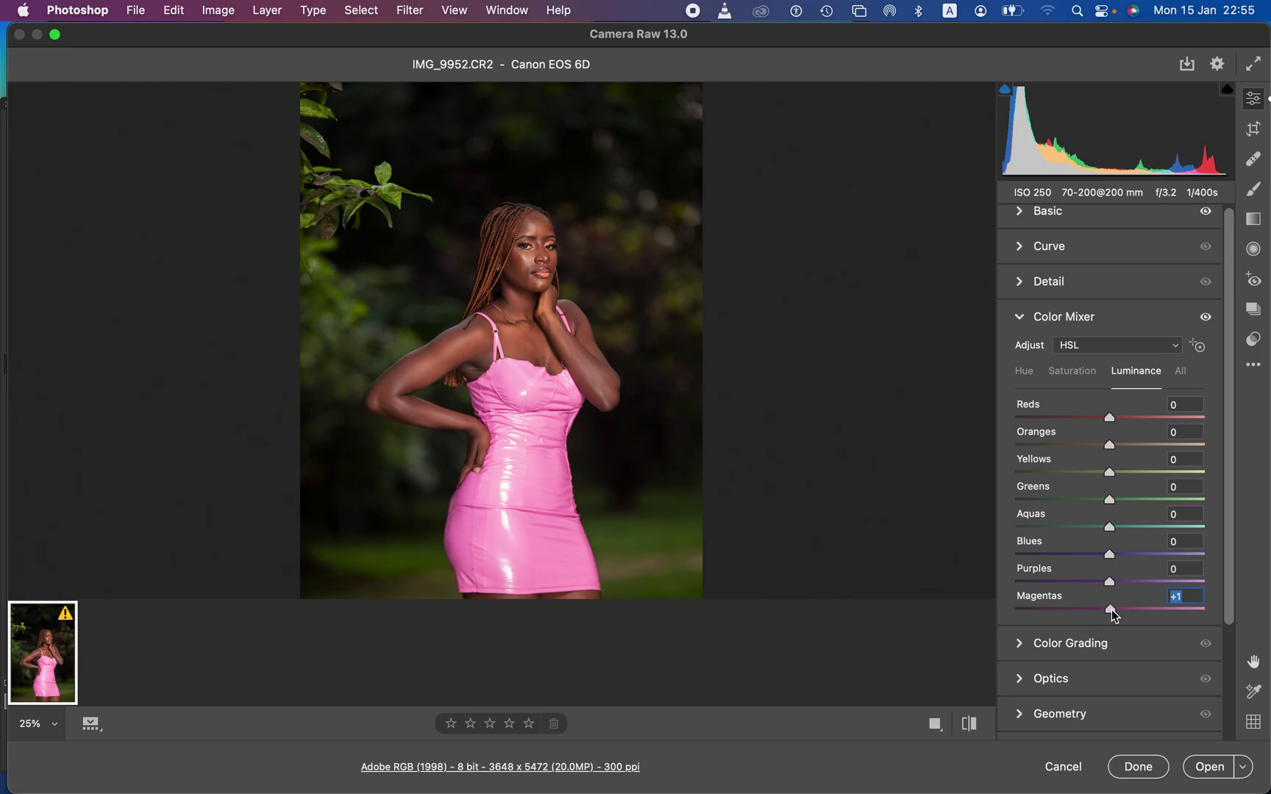
# Try the Magentas saturation at -100 and +100 on the dress, and return it to 0
pyautogui.click(1075, 381)
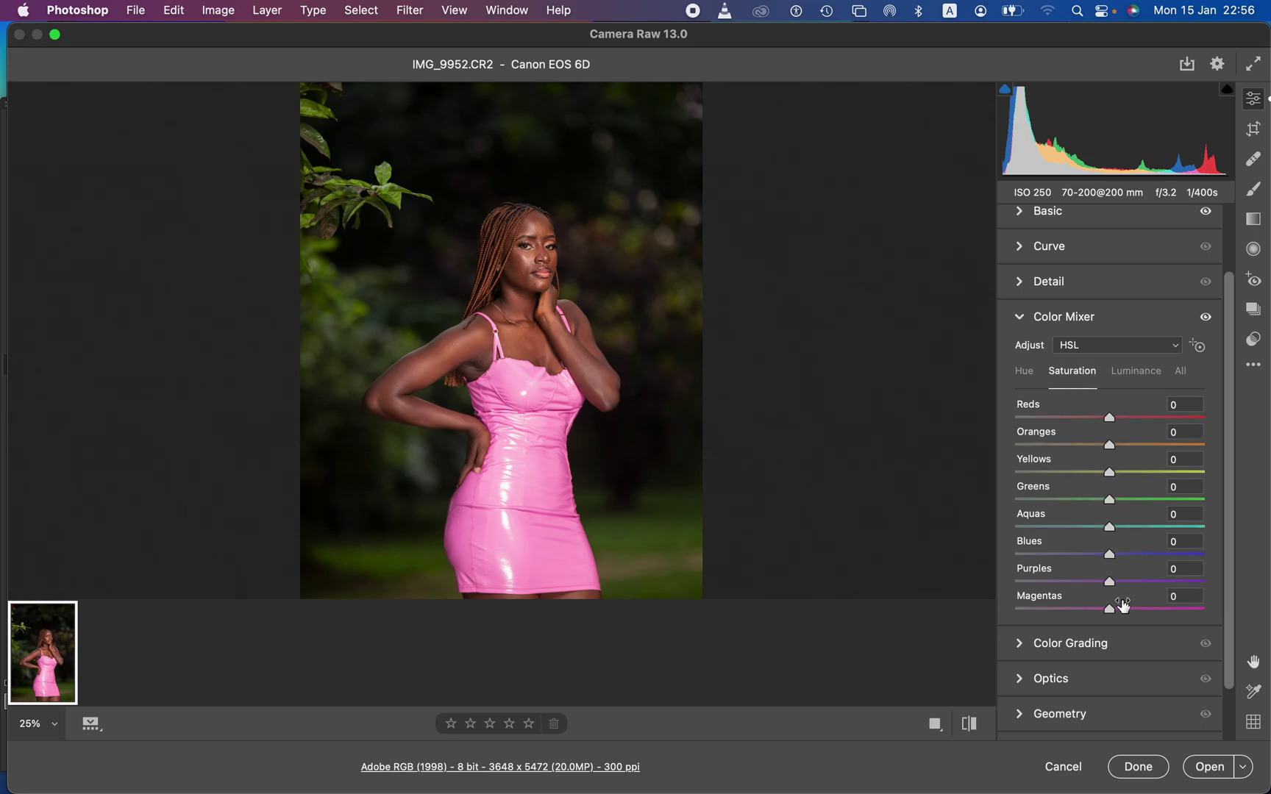
pyautogui.moveTo(1109, 609); pyautogui.dragTo(986, 625)
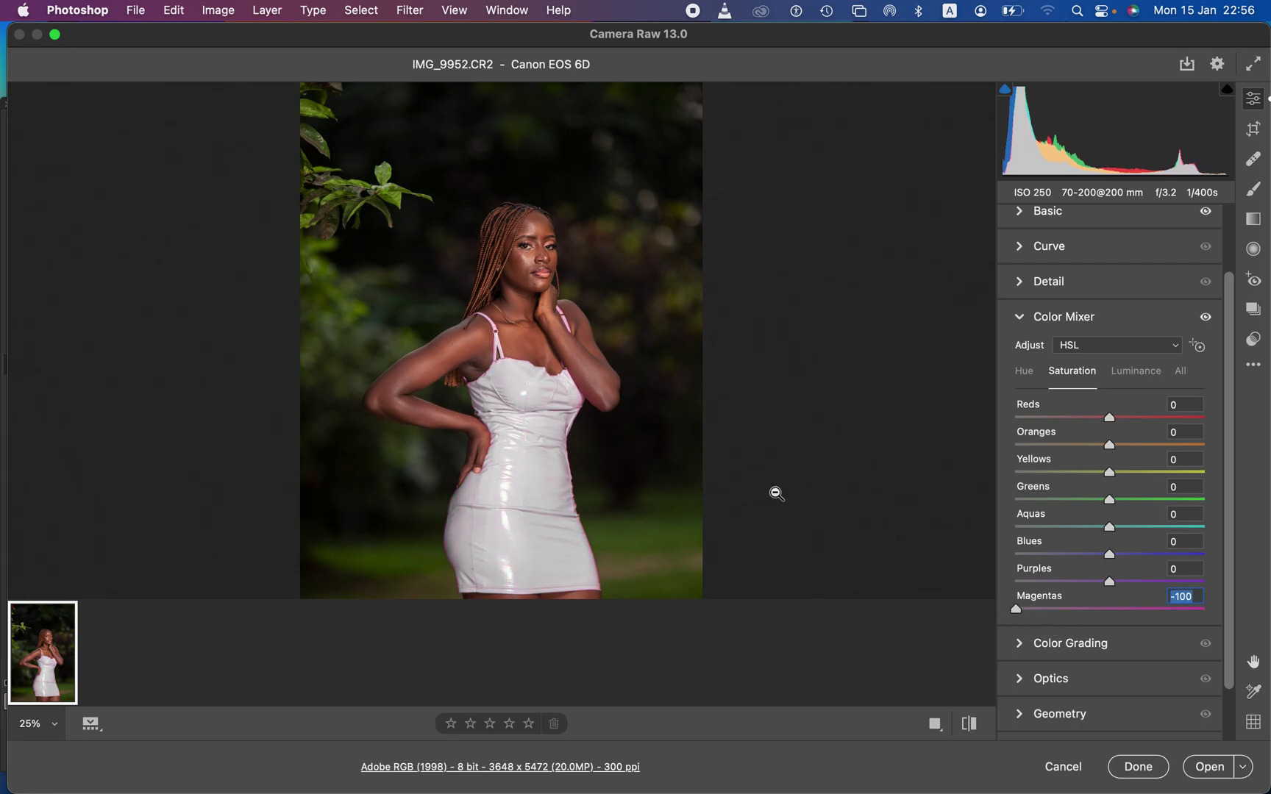
pyautogui.moveTo(1024, 616); pyautogui.dragTo(1203, 609)
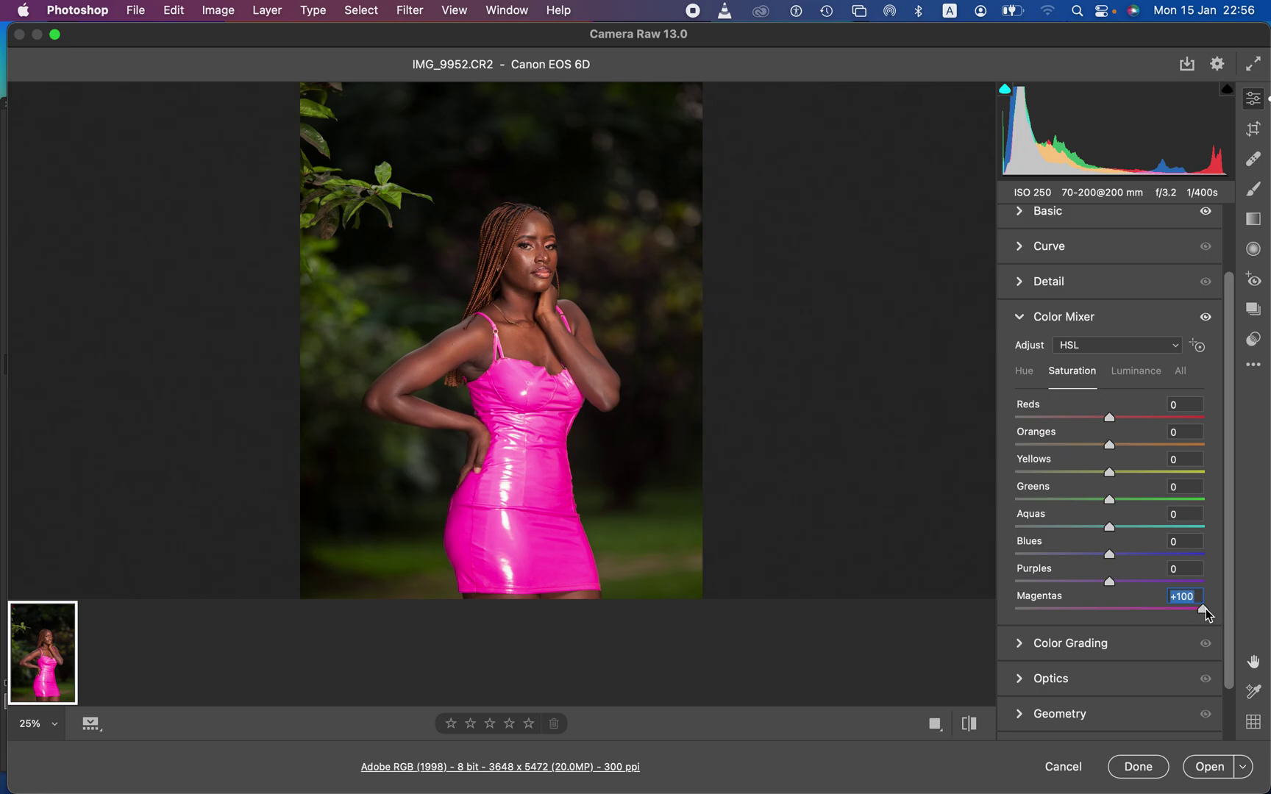
pyautogui.write('0')
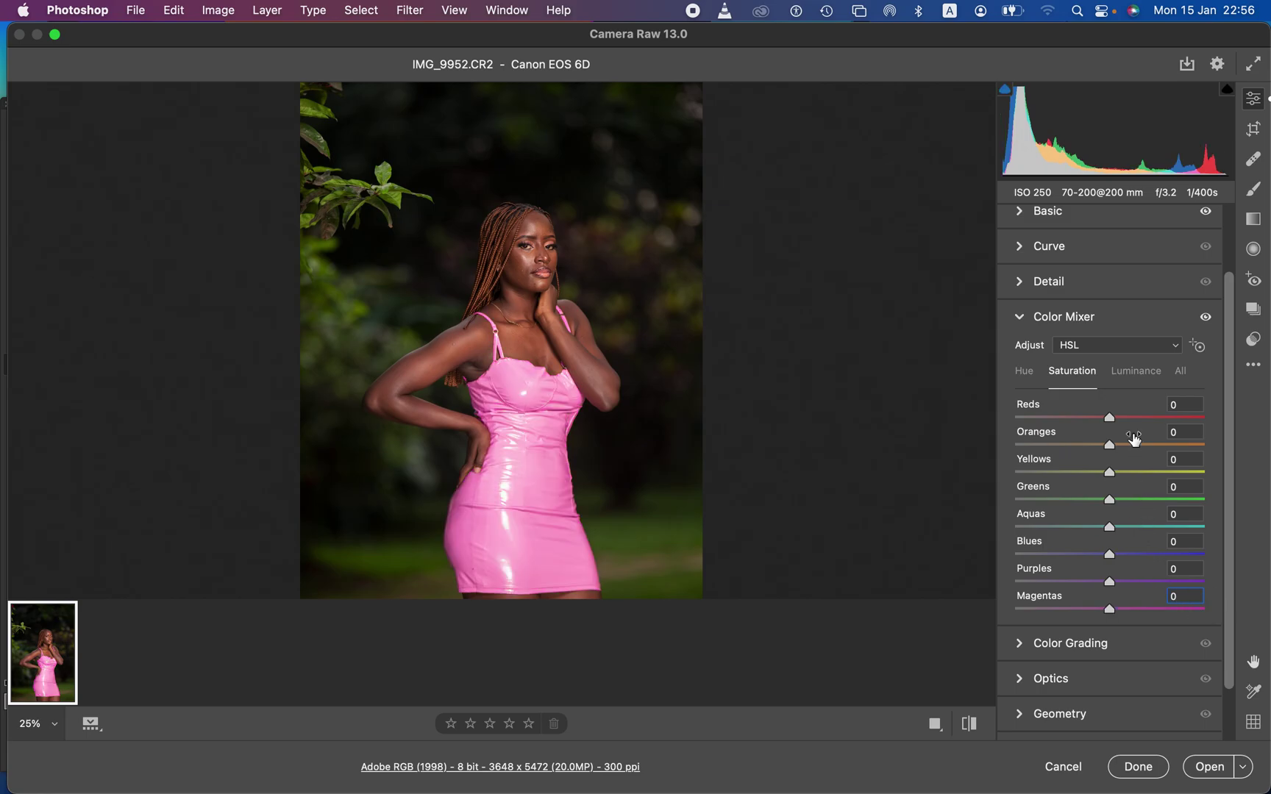
# Try the Magentas hue at both extremes, +100 and -100, and return it to 0
pyautogui.click(1026, 373)
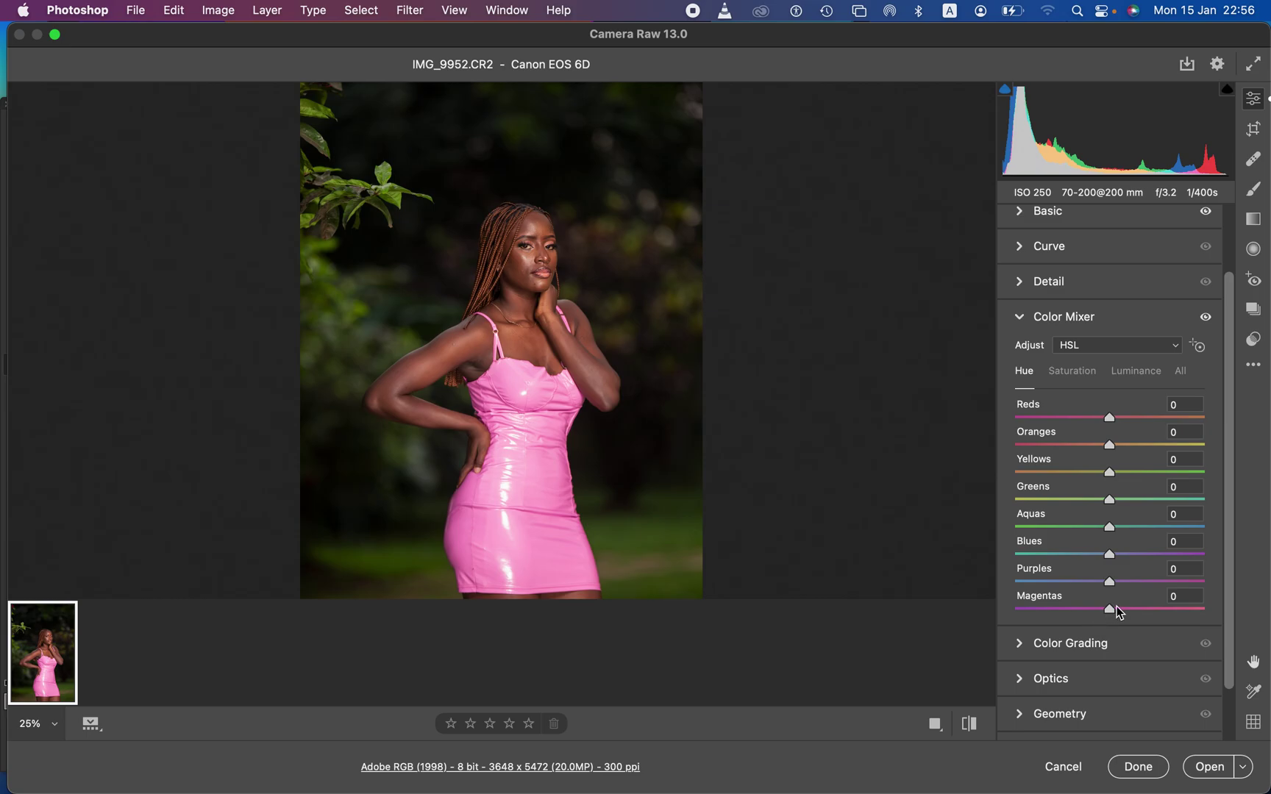
pyautogui.moveTo(1112, 609); pyautogui.dragTo(1209, 614)
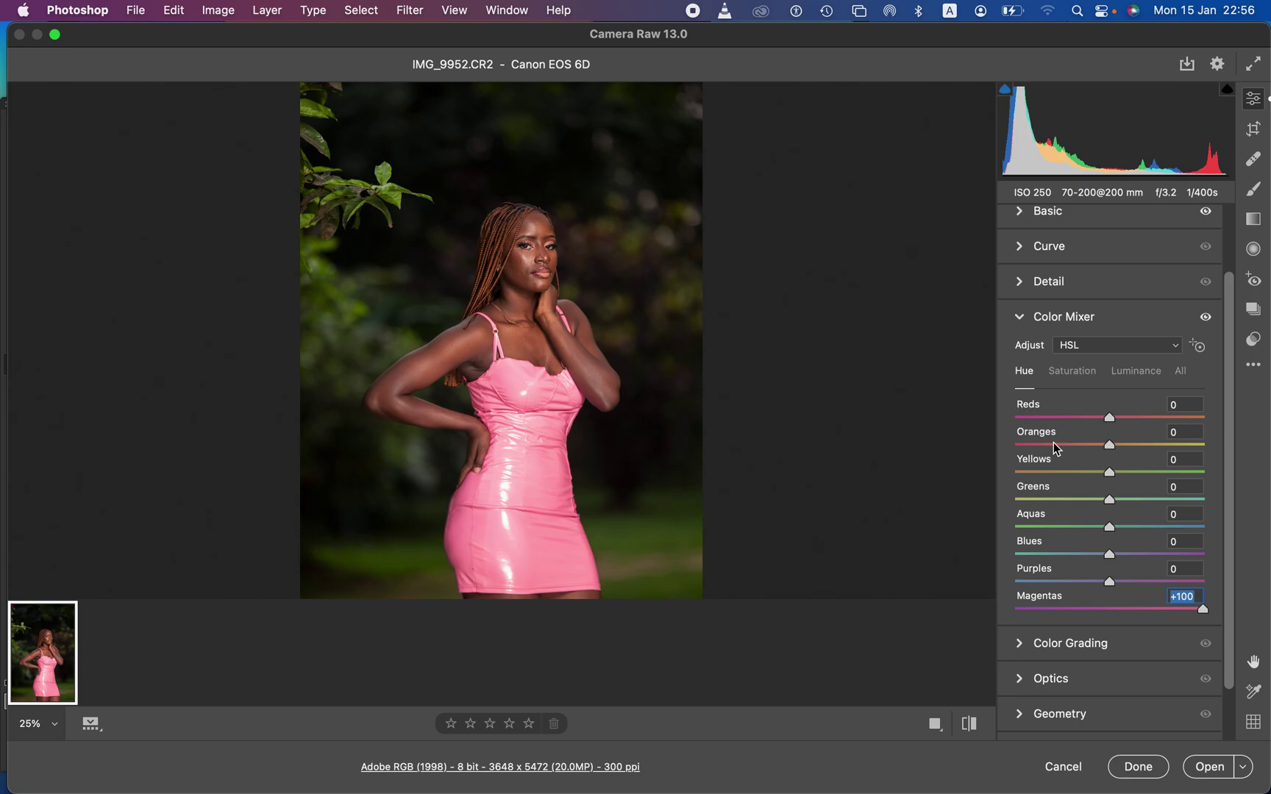
pyautogui.click(1202, 610)
pyautogui.moveTo(1203, 613); pyautogui.dragTo(1013, 634)
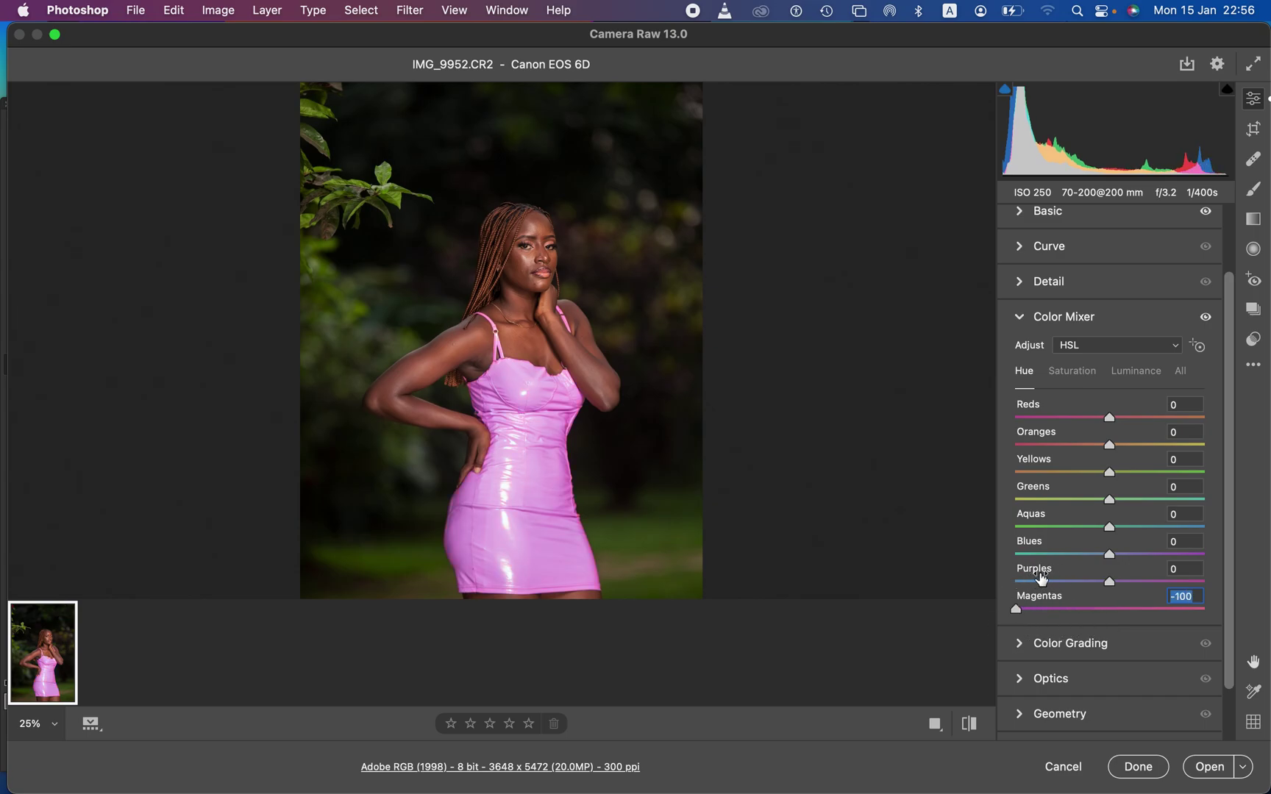
pyautogui.moveTo(1021, 610); pyautogui.dragTo(1220, 621)
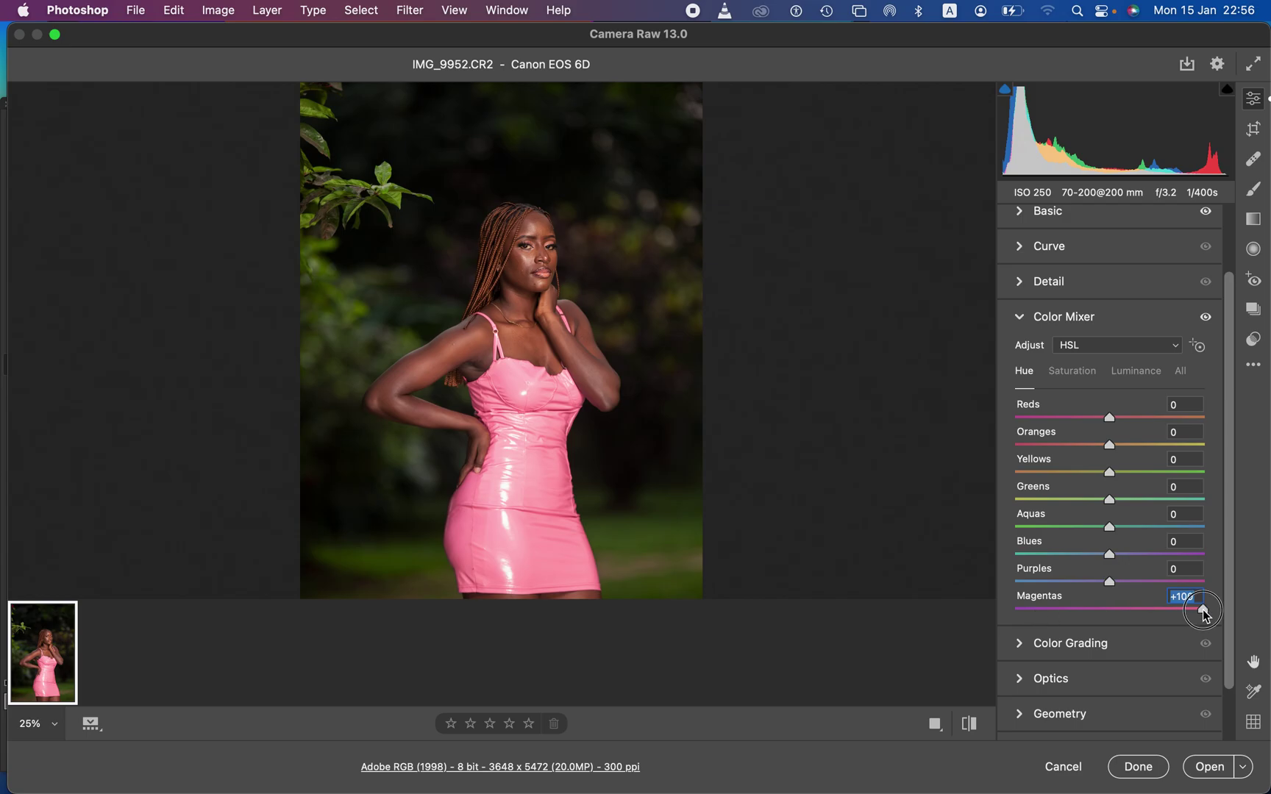
pyautogui.moveTo(1203, 614); pyautogui.dragTo(1012, 626)
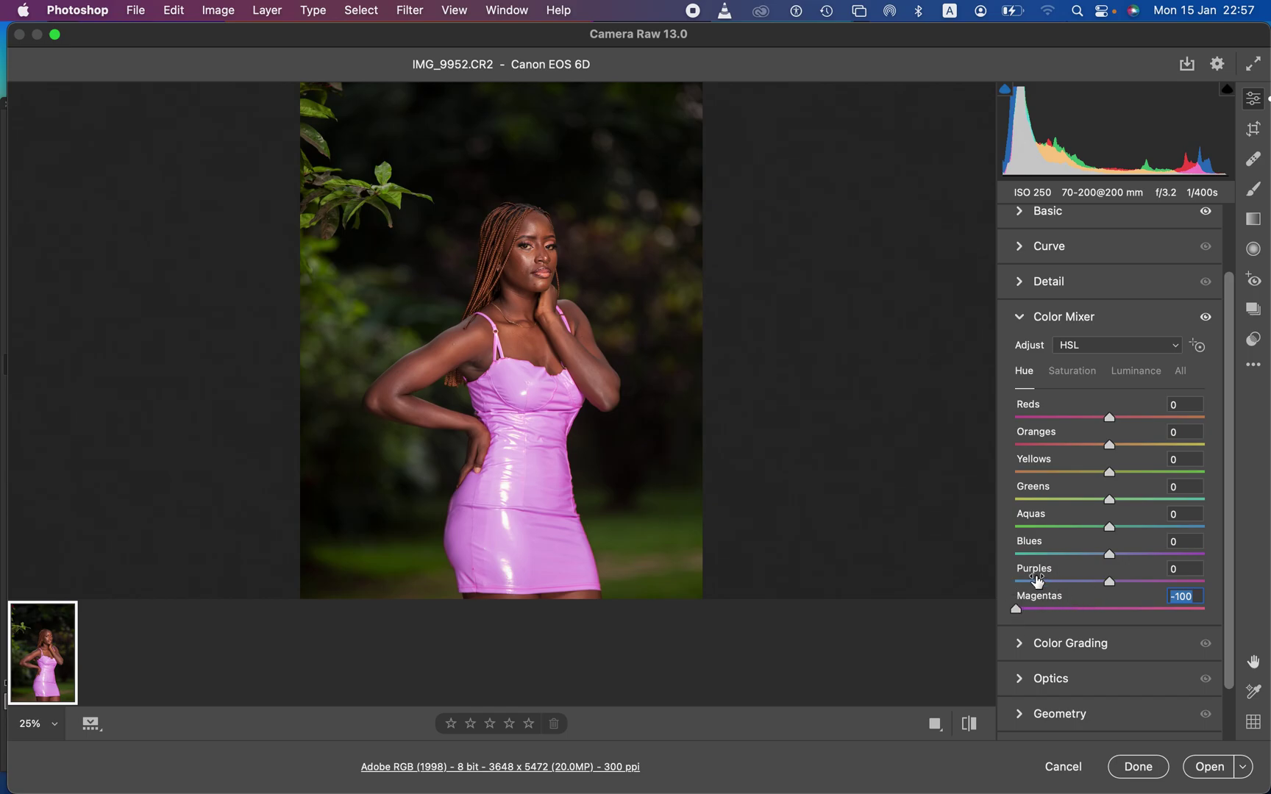
pyautogui.write('0')
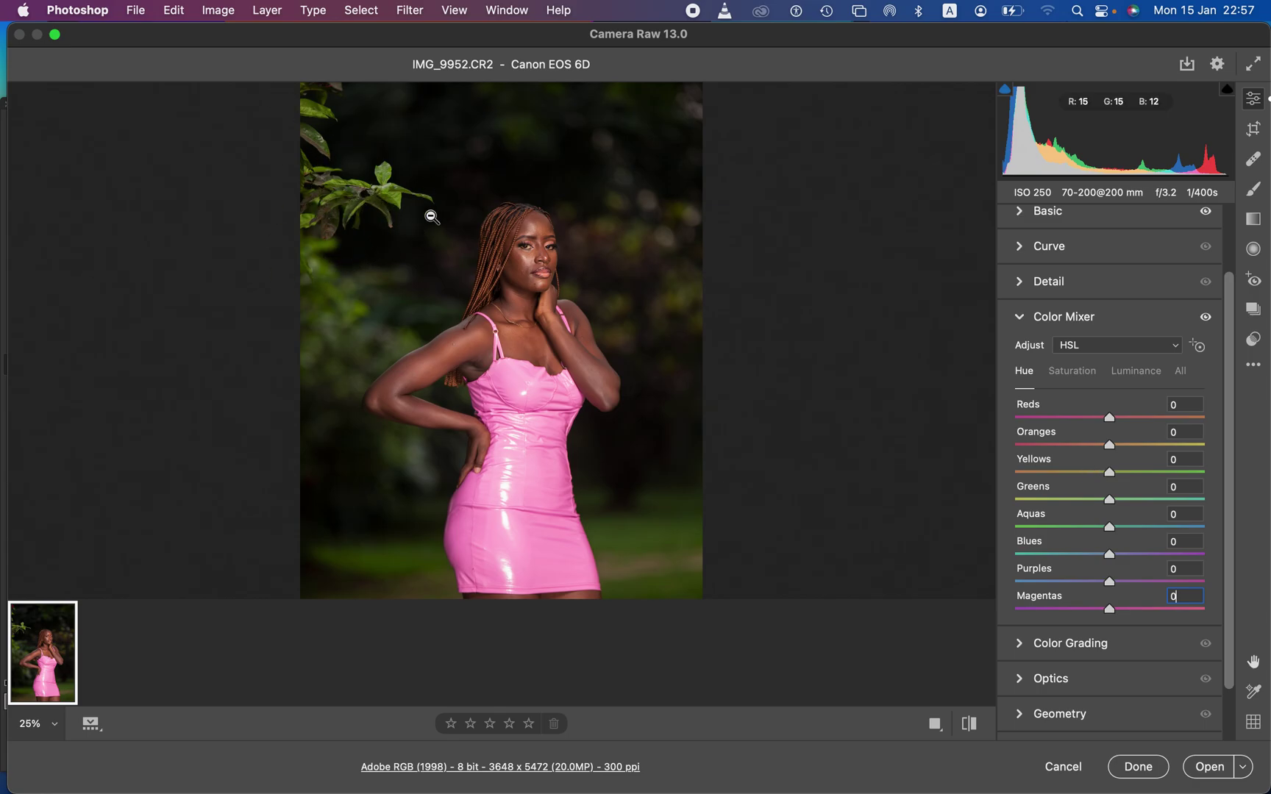
# Shift the HSL hues, setting Greens to +81, Yellows to +74, Reds to +8 and Oranges to +10
pyautogui.click(1108, 500)
pyautogui.click(1108, 500)
pyautogui.moveTo(1109, 500); pyautogui.dragTo(1186, 507)
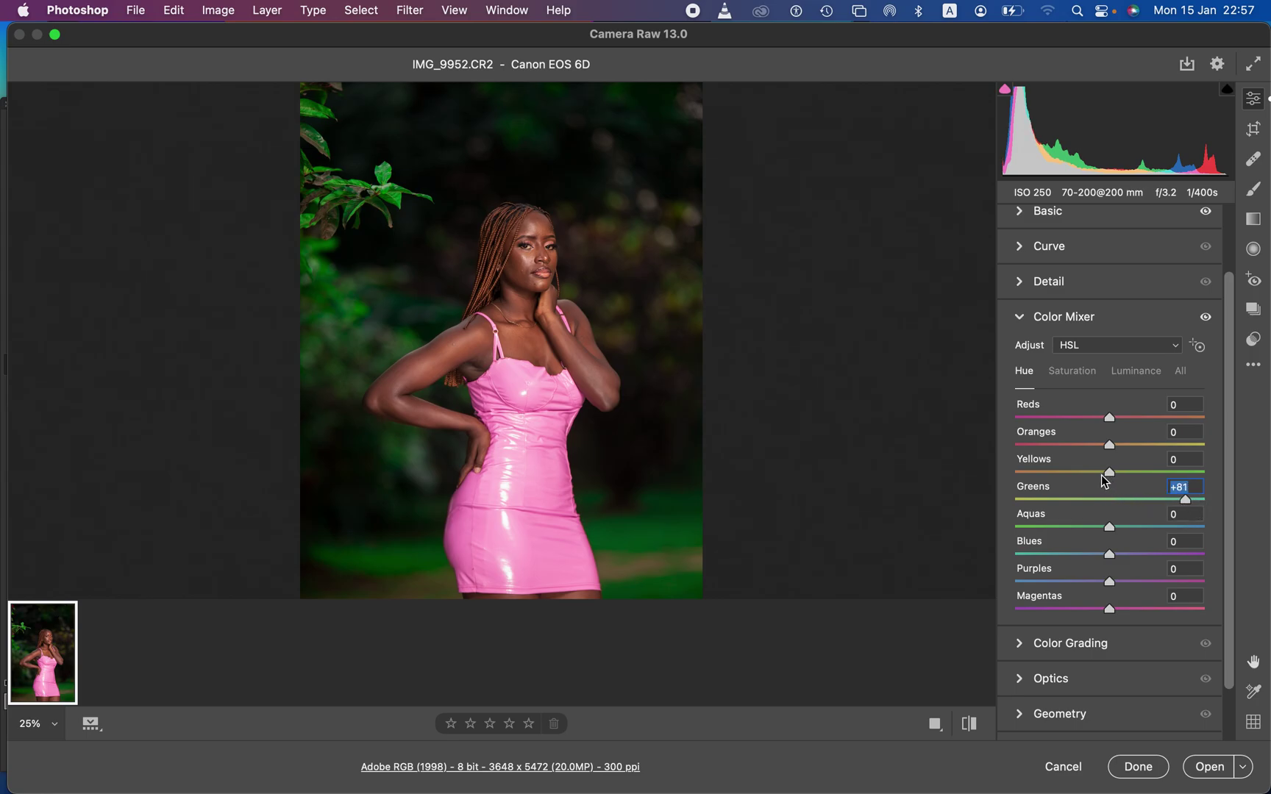
pyautogui.moveTo(1111, 474); pyautogui.dragTo(1176, 477)
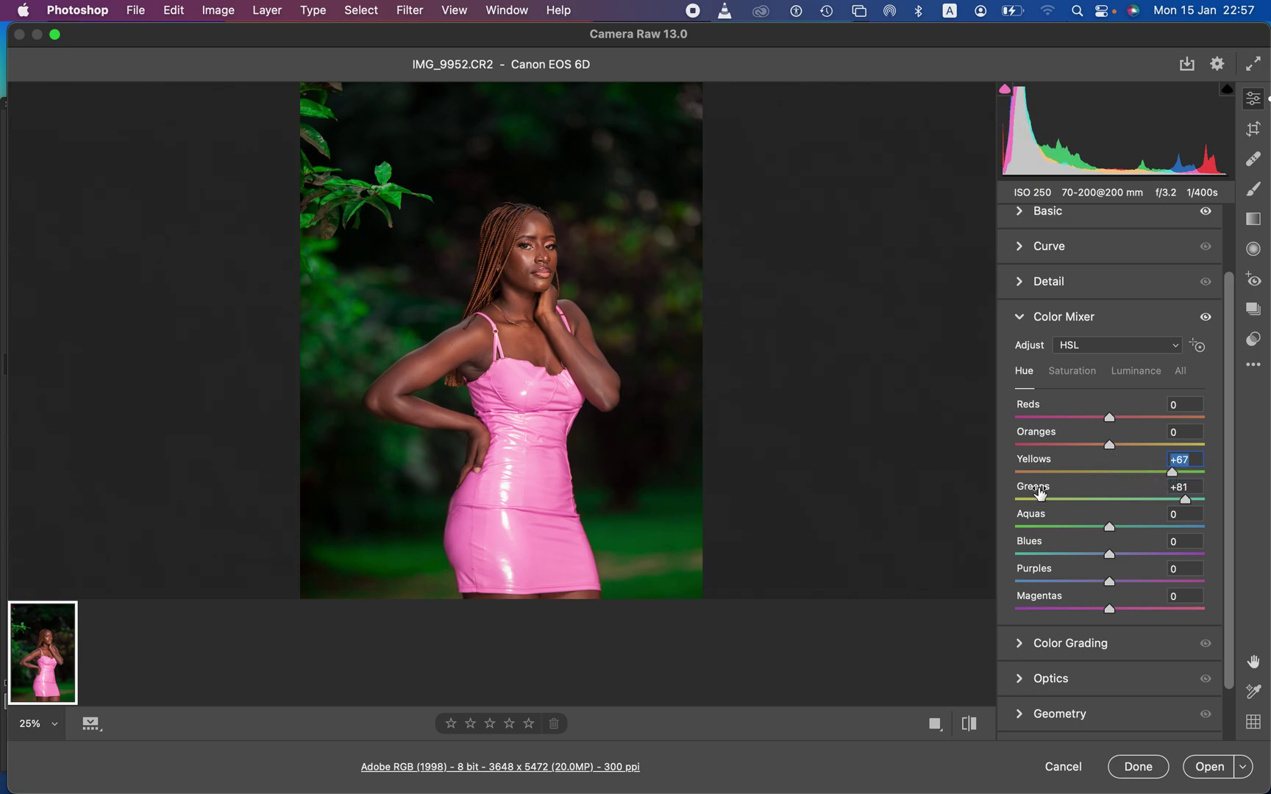
pyautogui.moveTo(1175, 472); pyautogui.dragTo(1181, 472)
pyautogui.moveTo(1109, 417); pyautogui.dragTo(1121, 453)
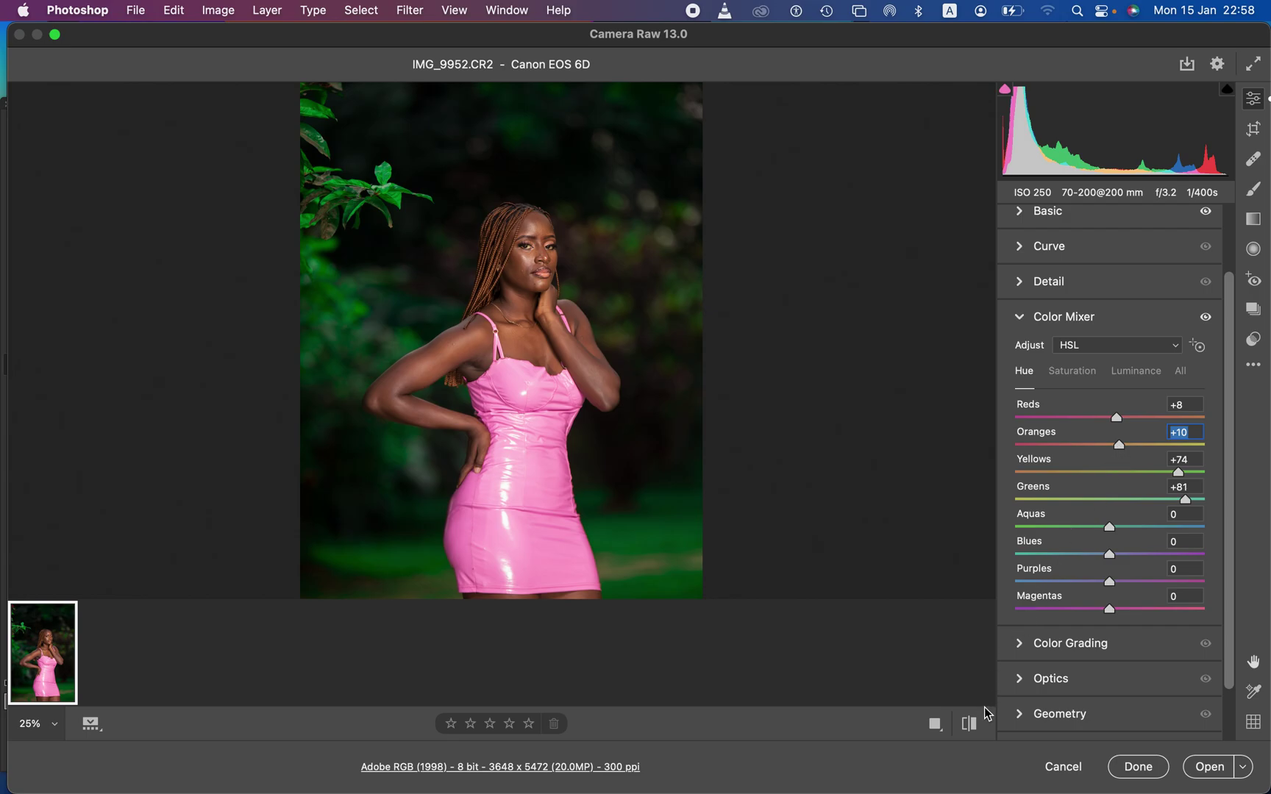
# Compare the portrait with its original version, and with the Color Mixer adjustments turned off and on
pyautogui.click(974, 726)
pyautogui.click(973, 726)
pyautogui.click(1207, 319)
pyautogui.click(1207, 319)
pyautogui.click(1207, 320)
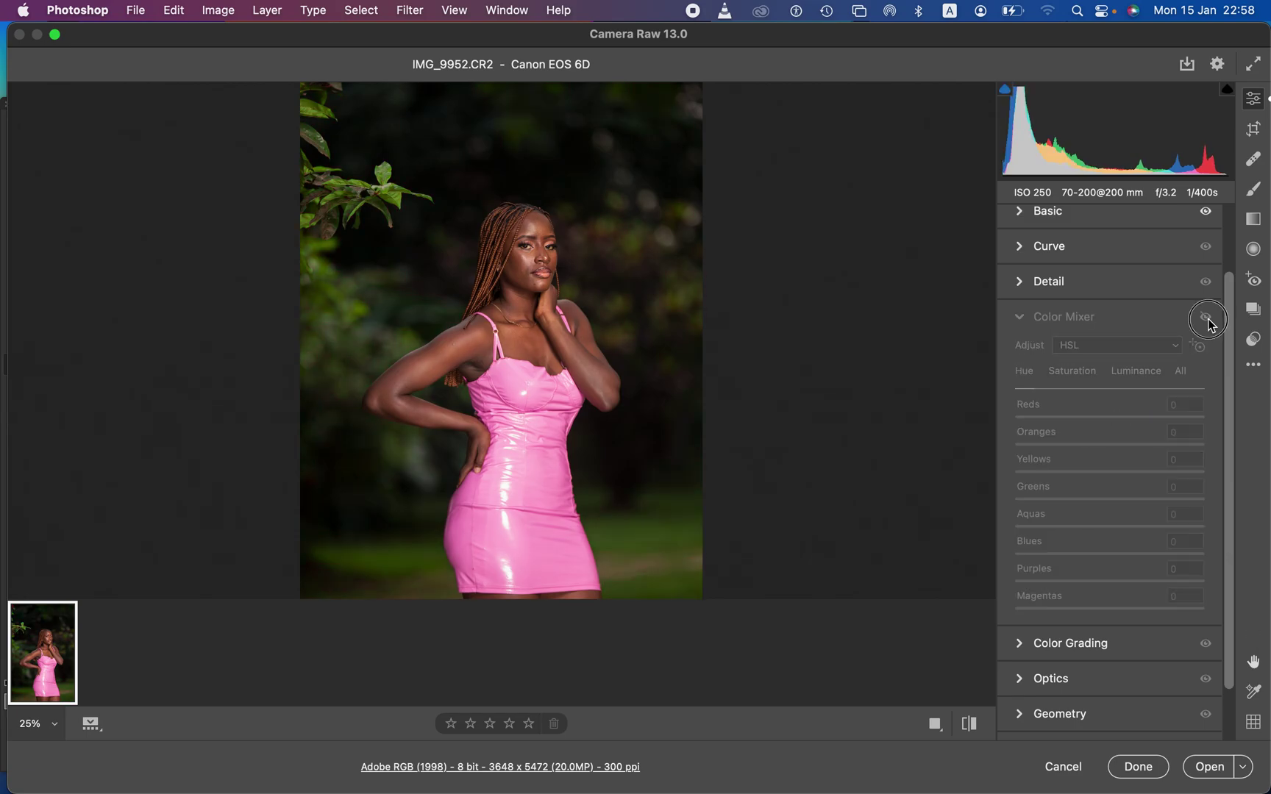
pyautogui.click(1208, 321)
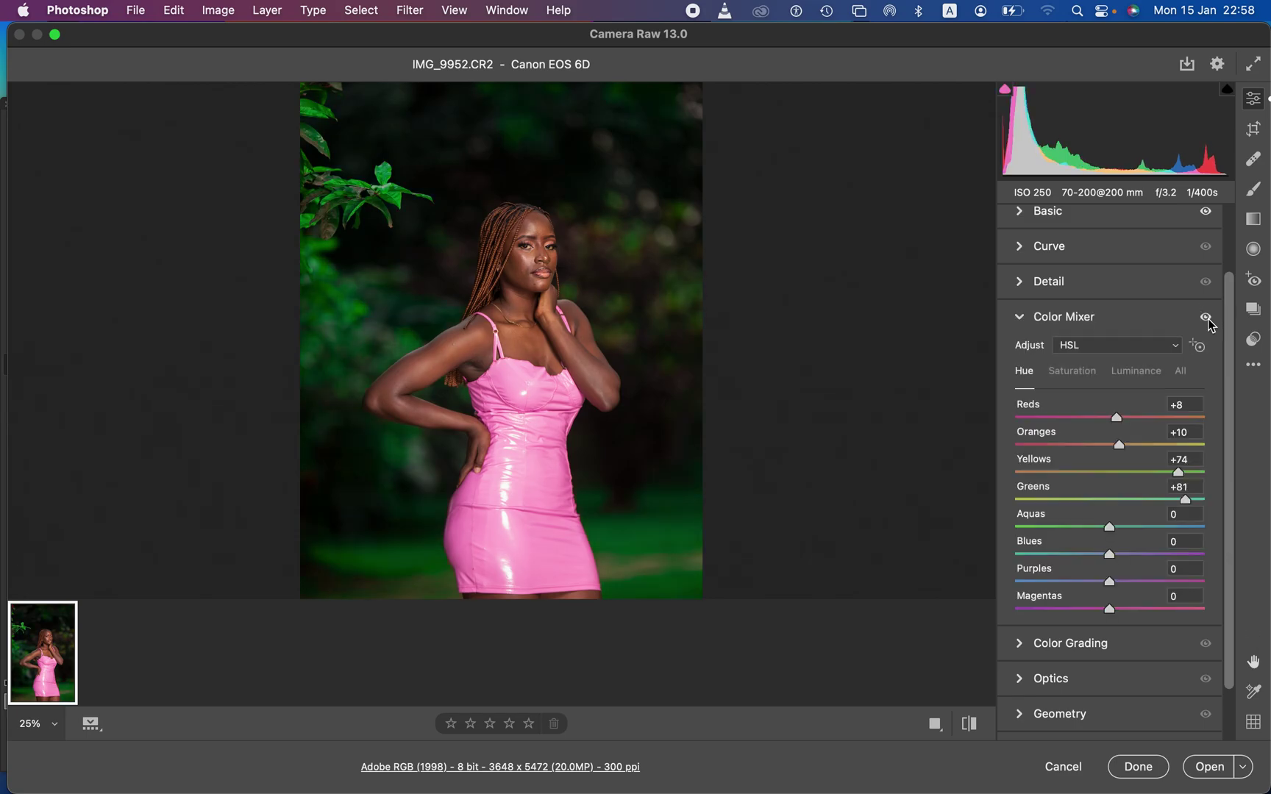
# Reduce the HSL saturation of Greens to -78, Yellows to -53 and Magentas to -8
pyautogui.click(1081, 371)
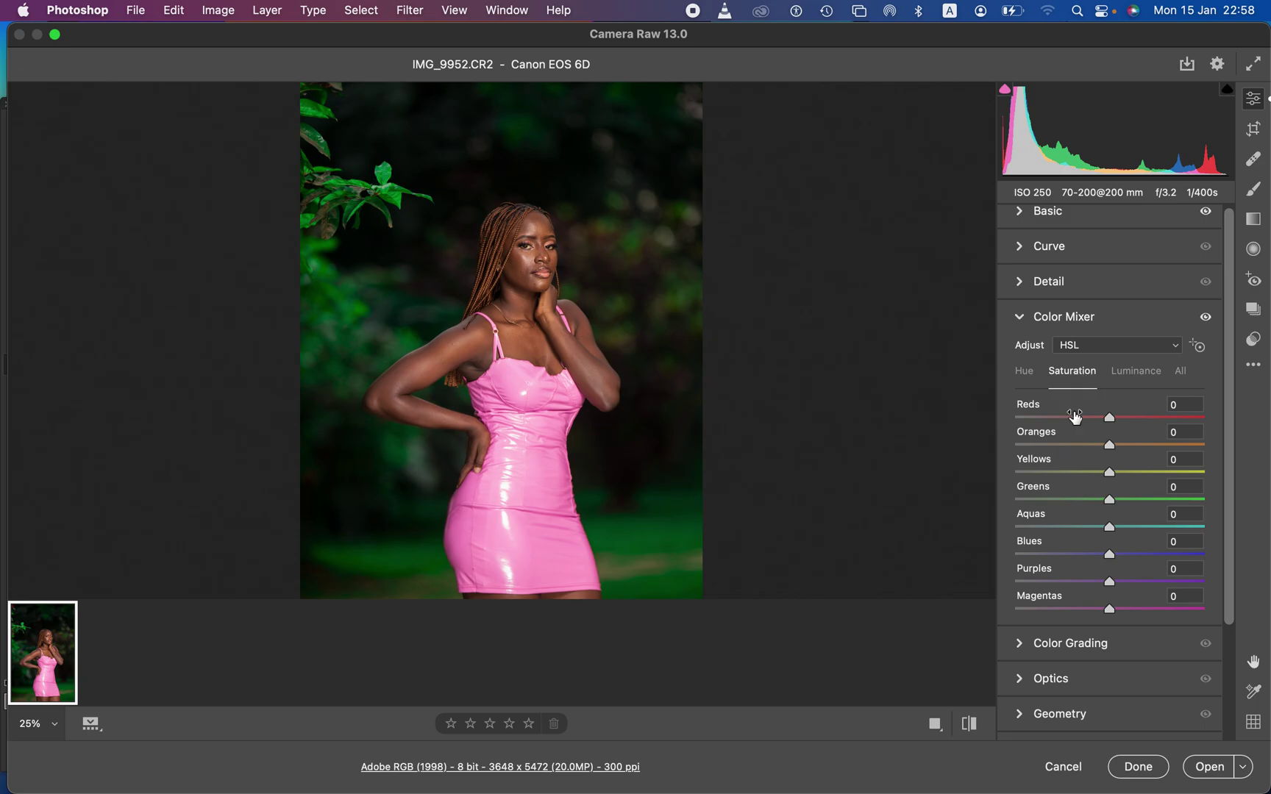
pyautogui.moveTo(1070, 498); pyautogui.dragTo(1104, 476)
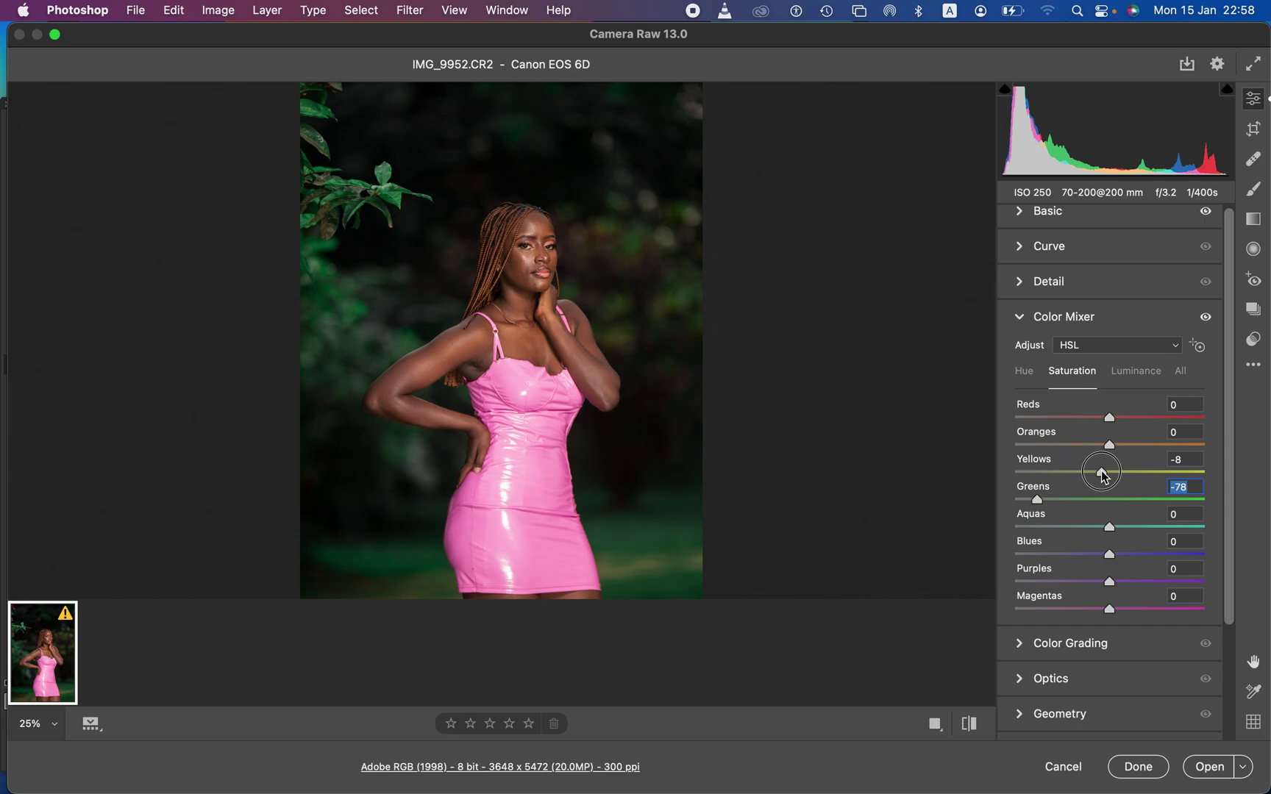
pyautogui.moveTo(1103, 477); pyautogui.dragTo(1062, 476)
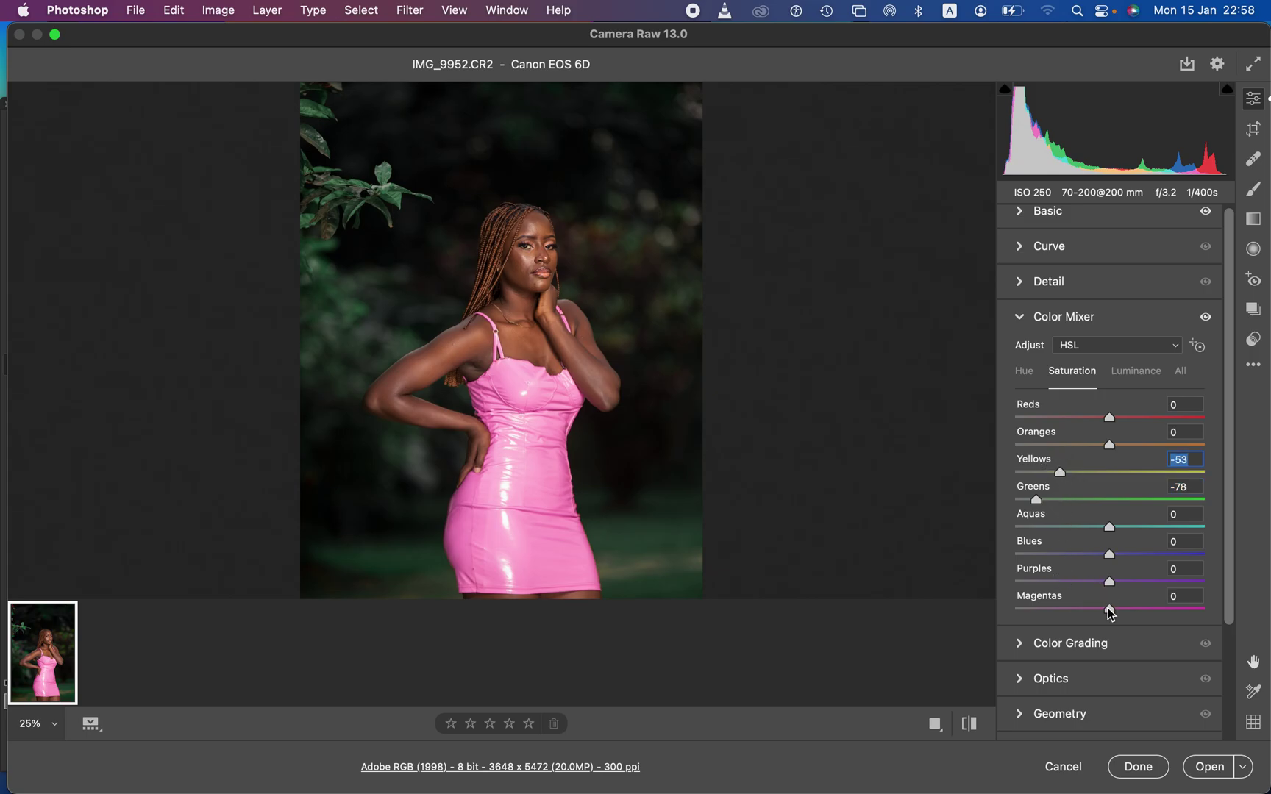
pyautogui.moveTo(1109, 615); pyautogui.dragTo(1101, 617)
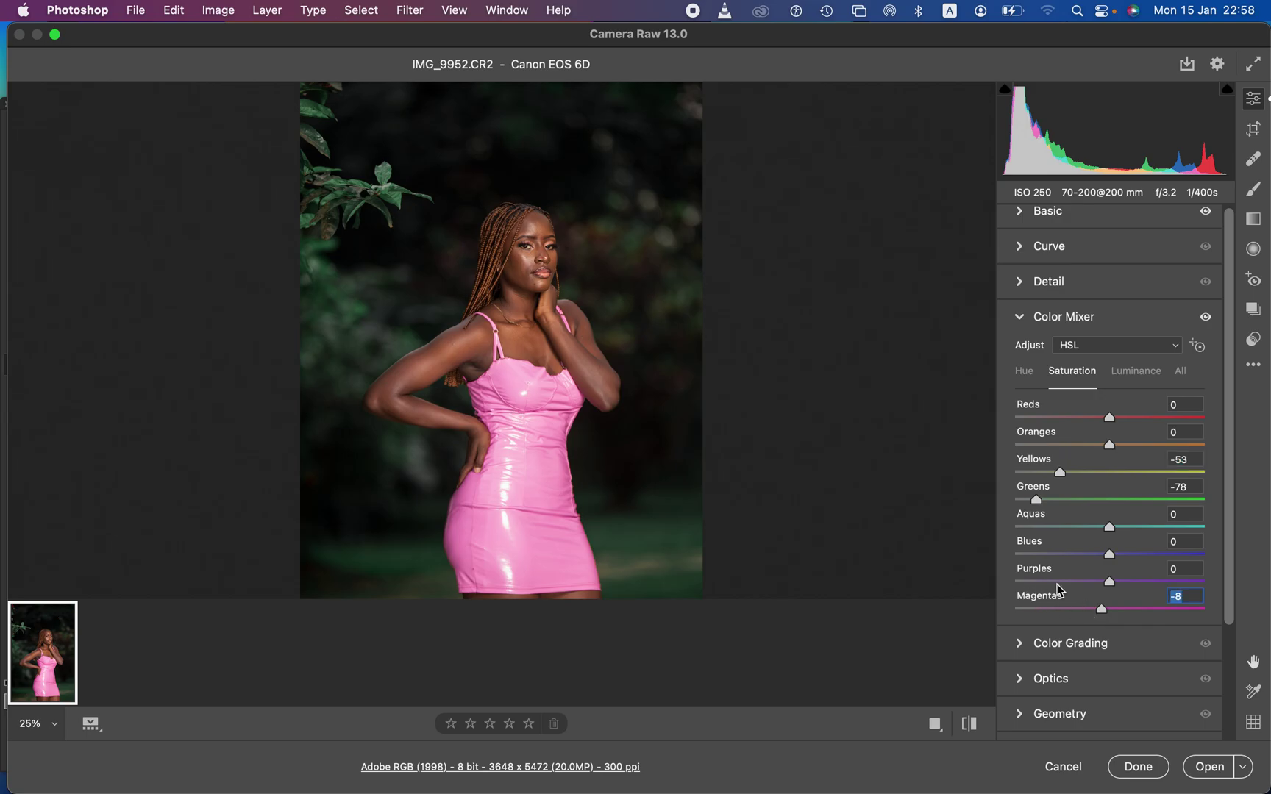
# Use Color Grading to tint the midtones a subtle green at hue 102 and the highlights a faint yellow
pyautogui.click(1019, 647)
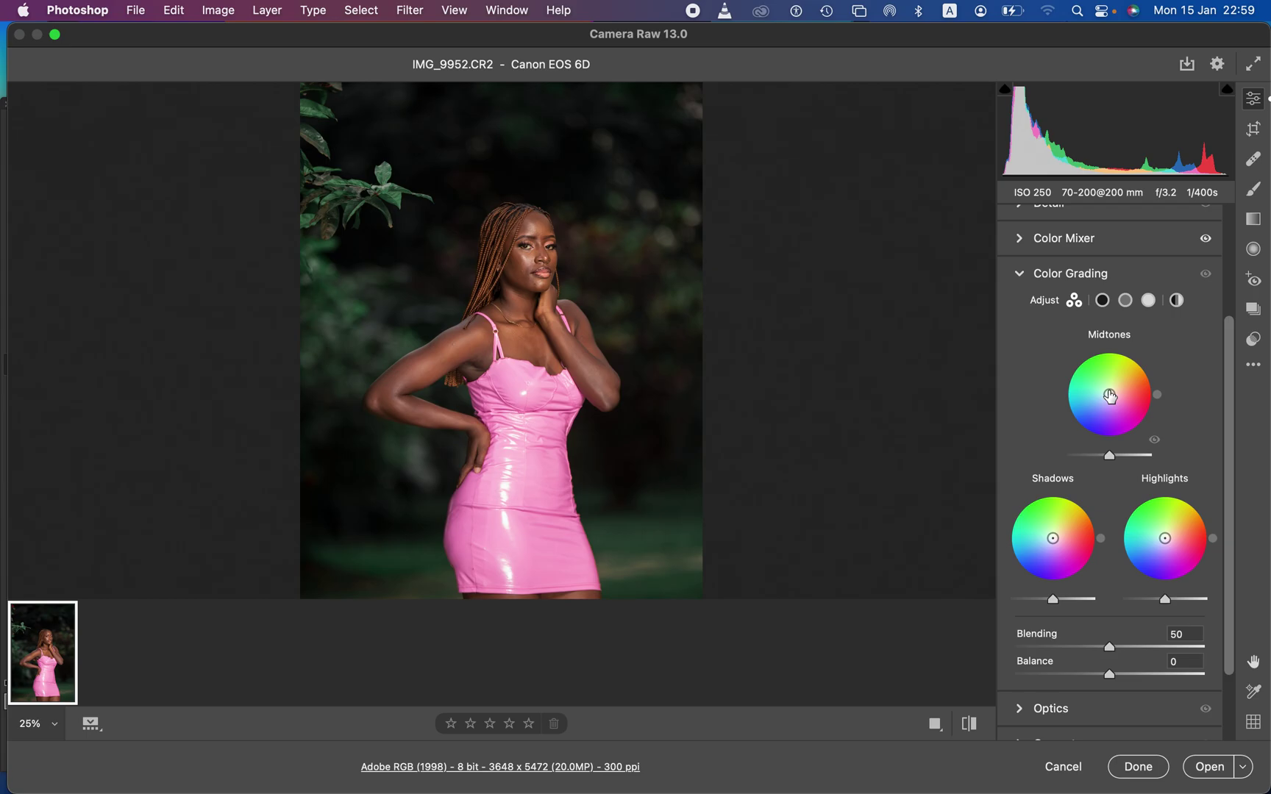
pyautogui.moveTo(1110, 397); pyautogui.dragTo(1103, 361)
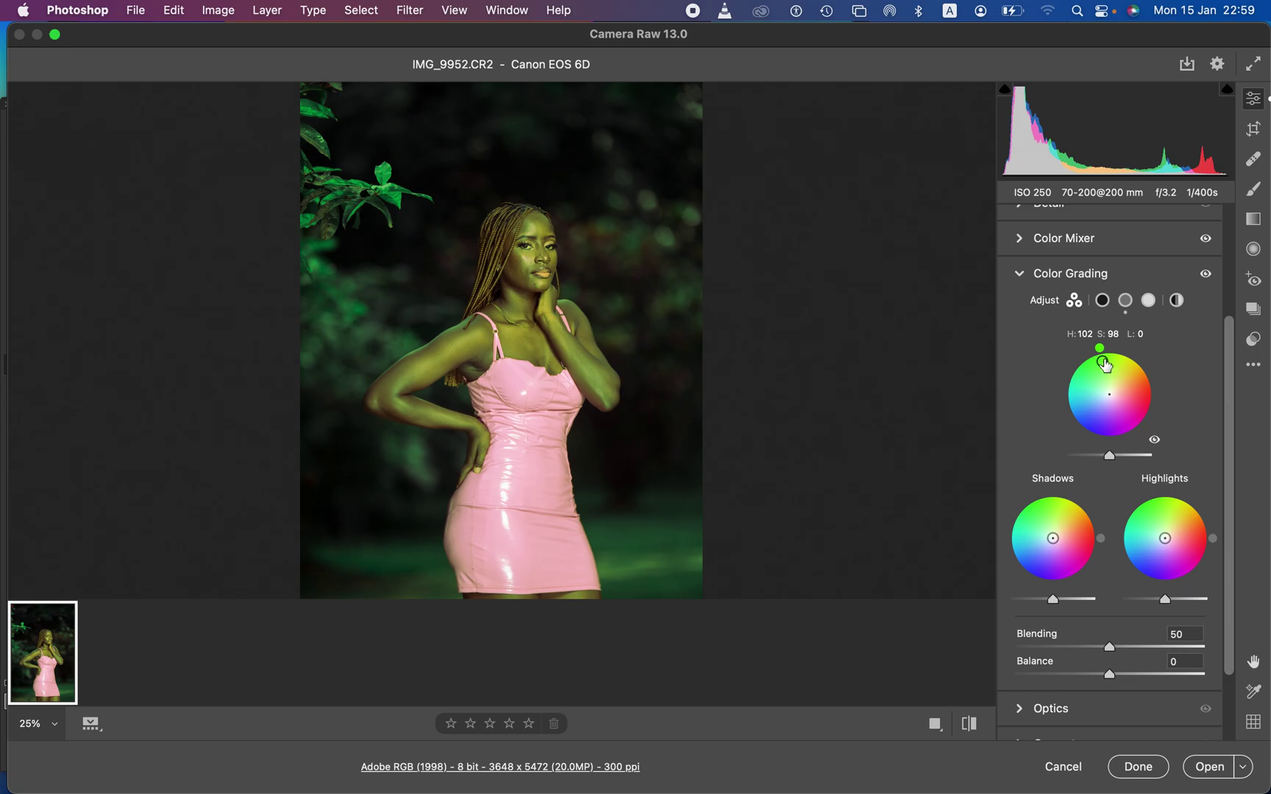
pyautogui.moveTo(1104, 363); pyautogui.dragTo(1108, 388)
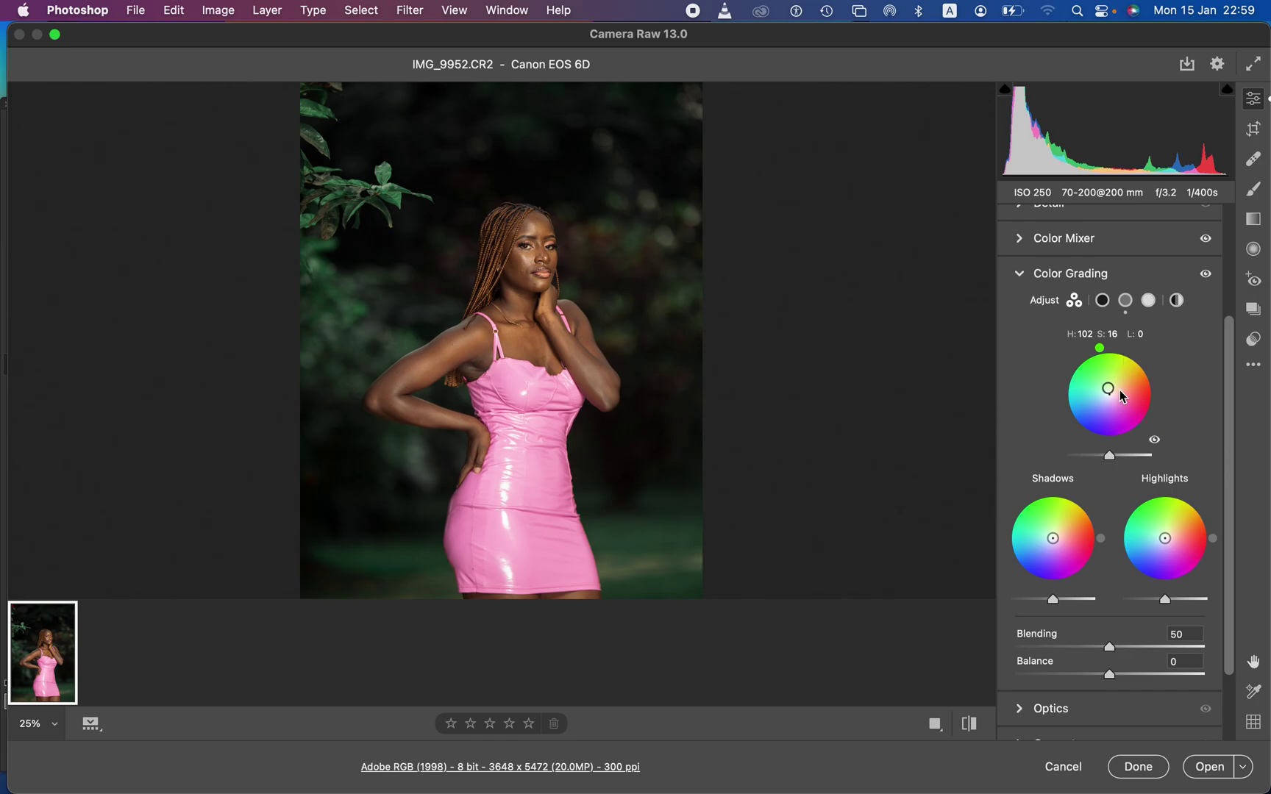
pyautogui.moveTo(1107, 388); pyautogui.dragTo(1107, 385)
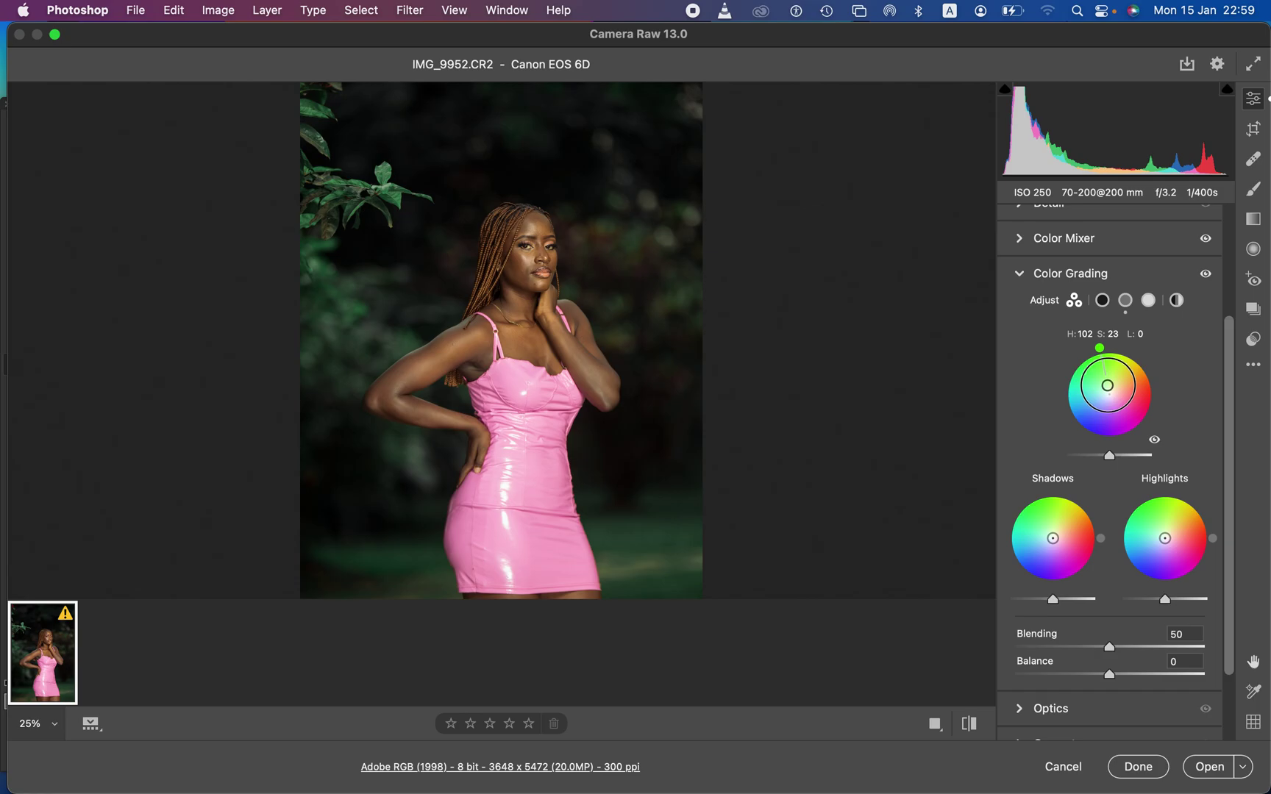
pyautogui.moveTo(1107, 385); pyautogui.dragTo(1108, 387)
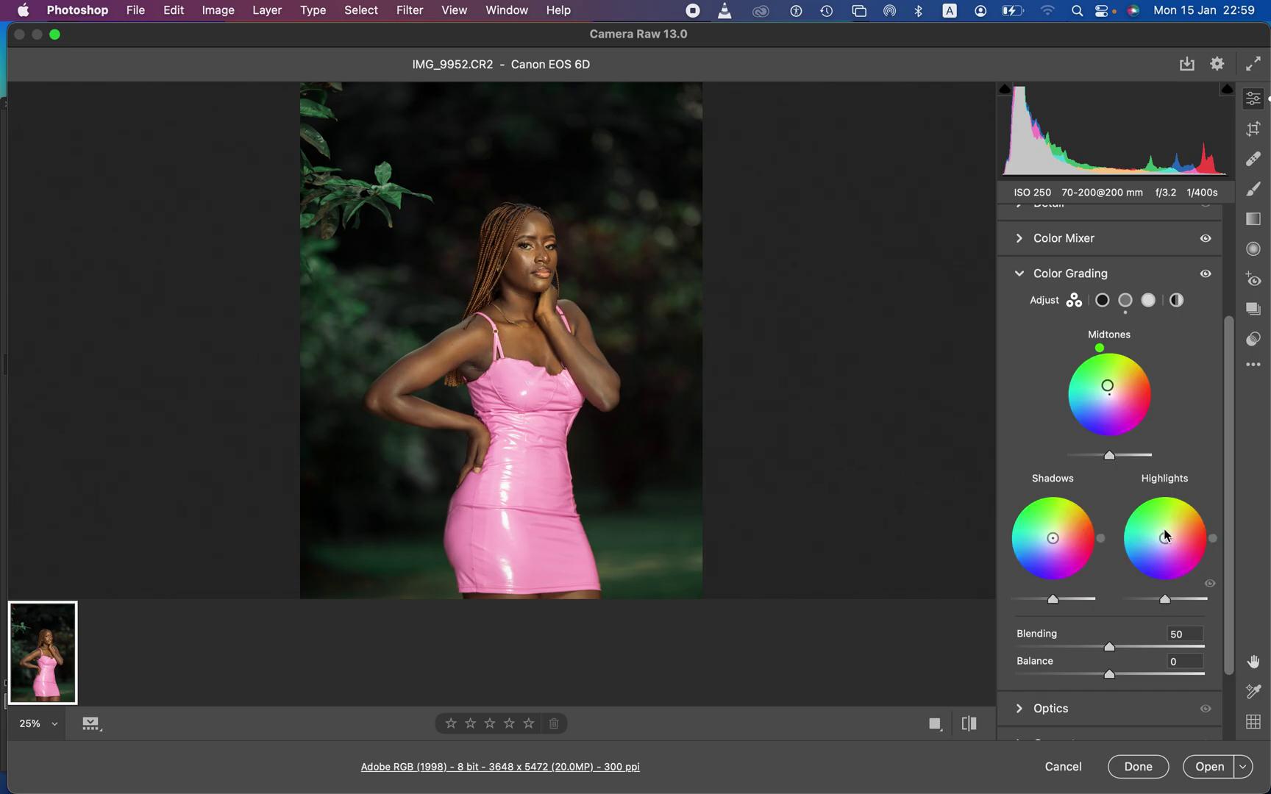
pyautogui.moveTo(1165, 539); pyautogui.dragTo(1167, 534)
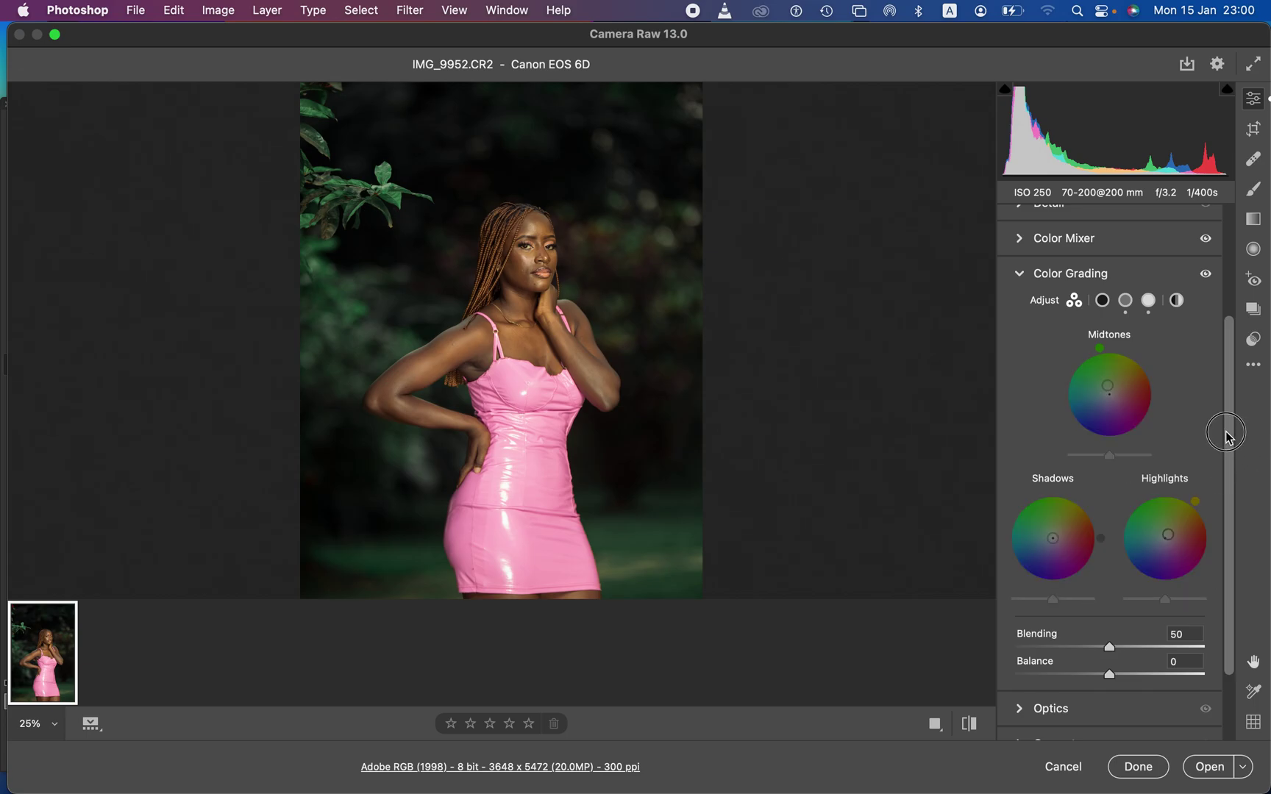
# Lower the Oranges luminance to -8 in the Color Mixer to deepen the skin tones
pyautogui.moveTo(1226, 431); pyautogui.dragTo(1230, 311)
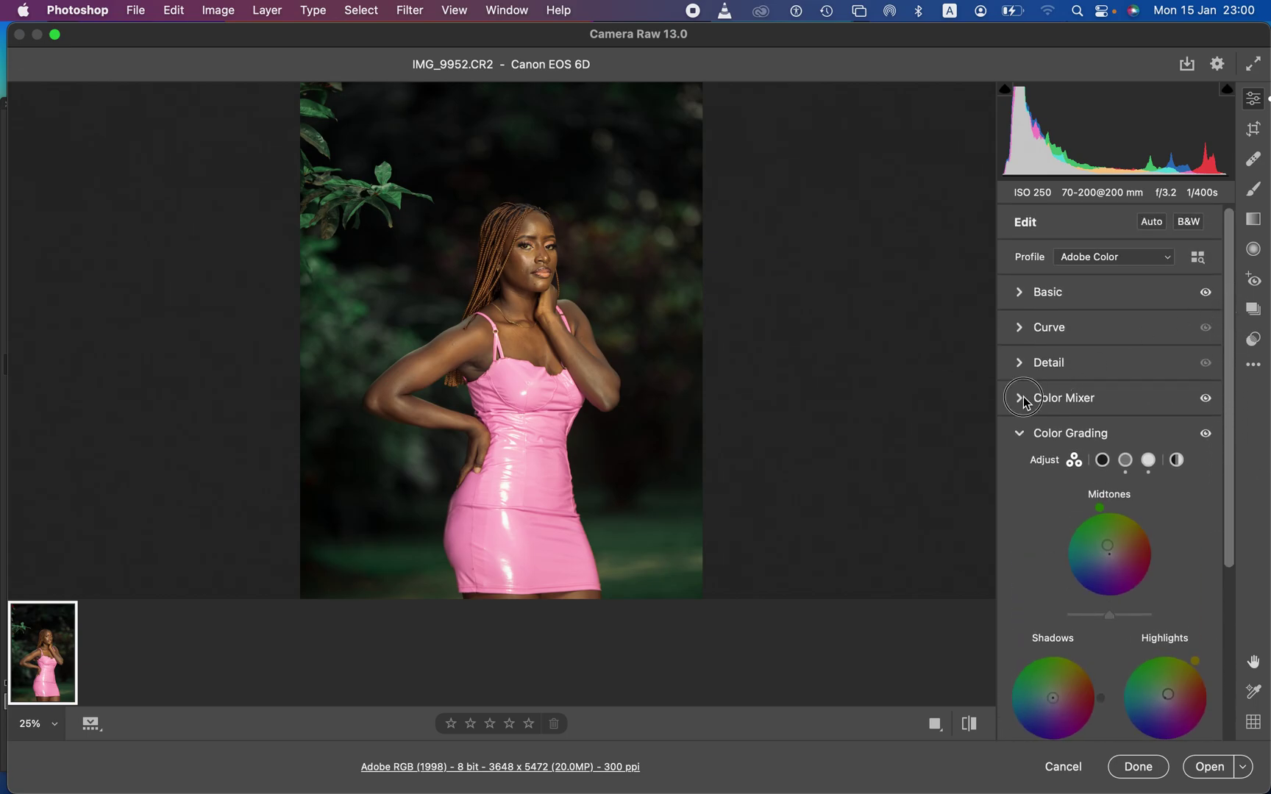
pyautogui.click(1022, 398)
pyautogui.click(1135, 453)
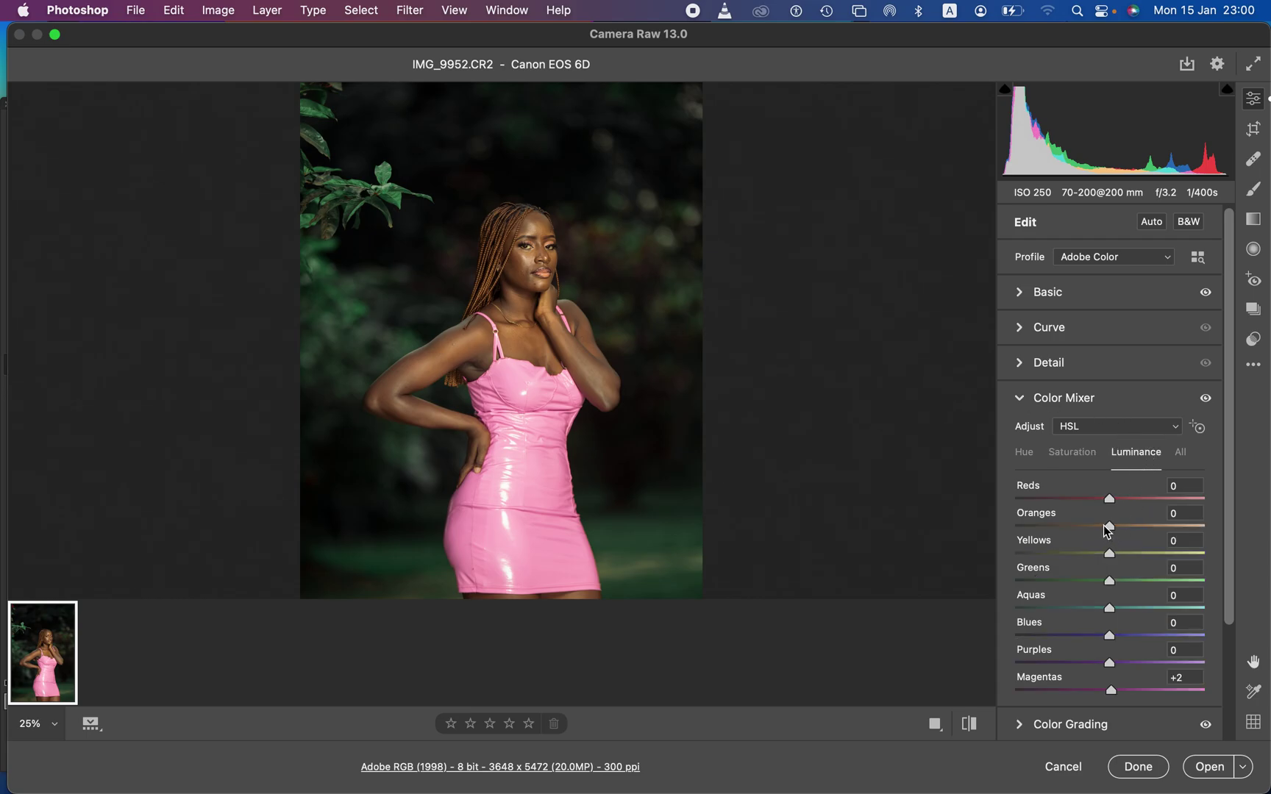
pyautogui.moveTo(1107, 531); pyautogui.dragTo(1099, 531)
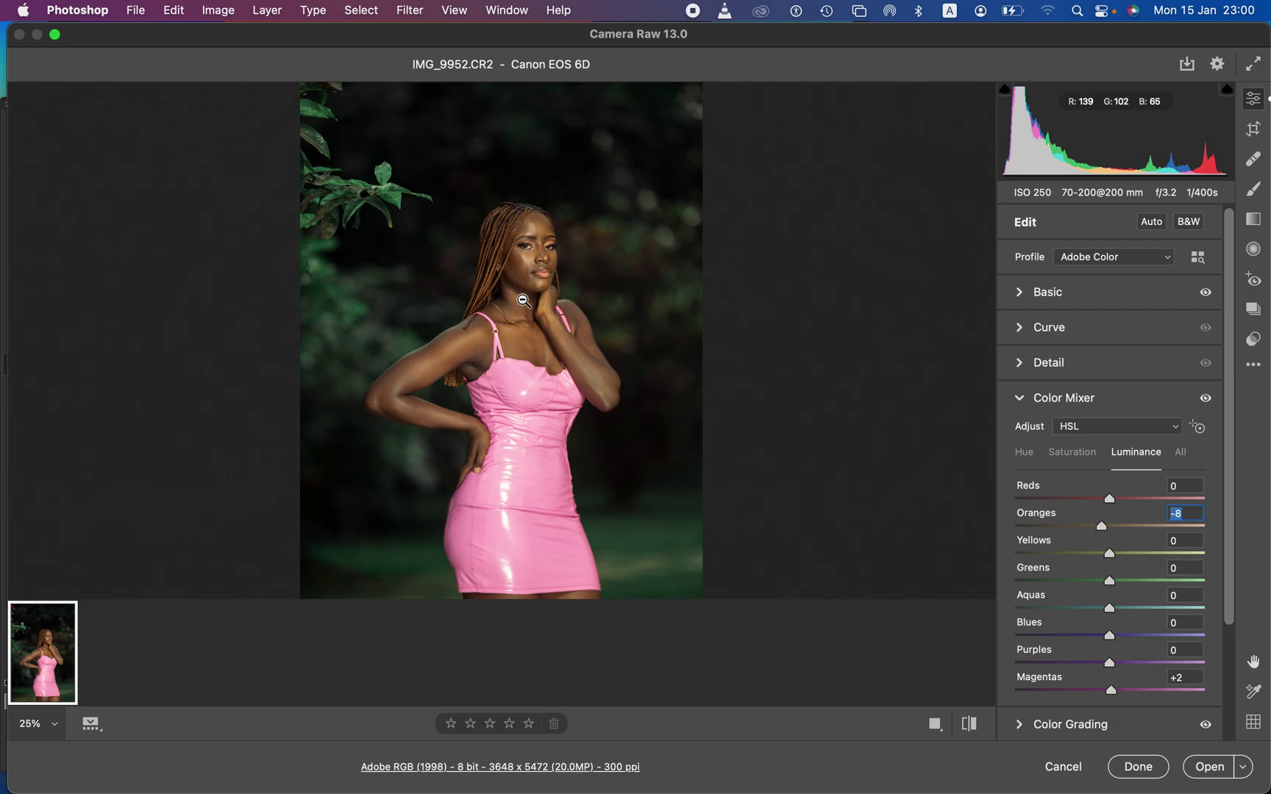
# Fine-tune the Oranges hue, trying +6 against the default settings and settling on -2
pyautogui.click(1025, 453)
pyautogui.moveTo(1119, 526); pyautogui.dragTo(1115, 531)
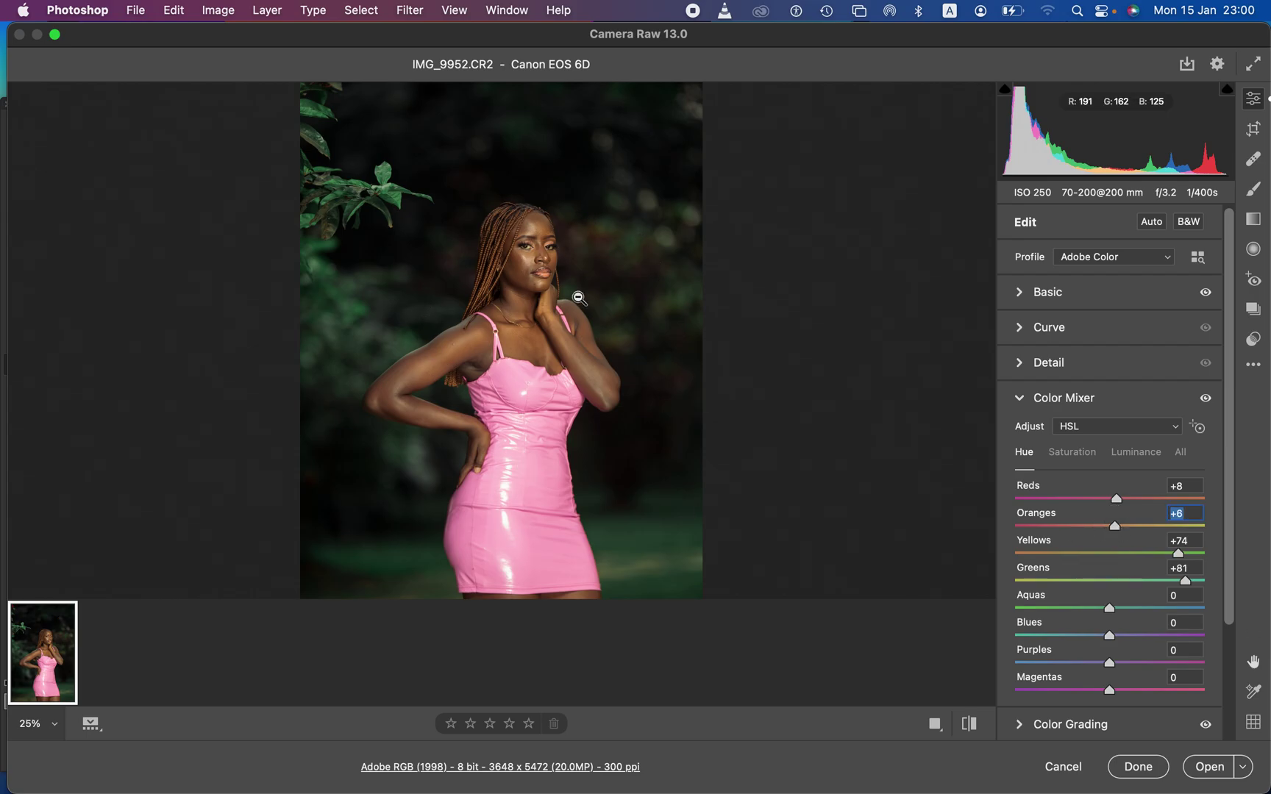
pyautogui.click(969, 727)
pyautogui.click(970, 725)
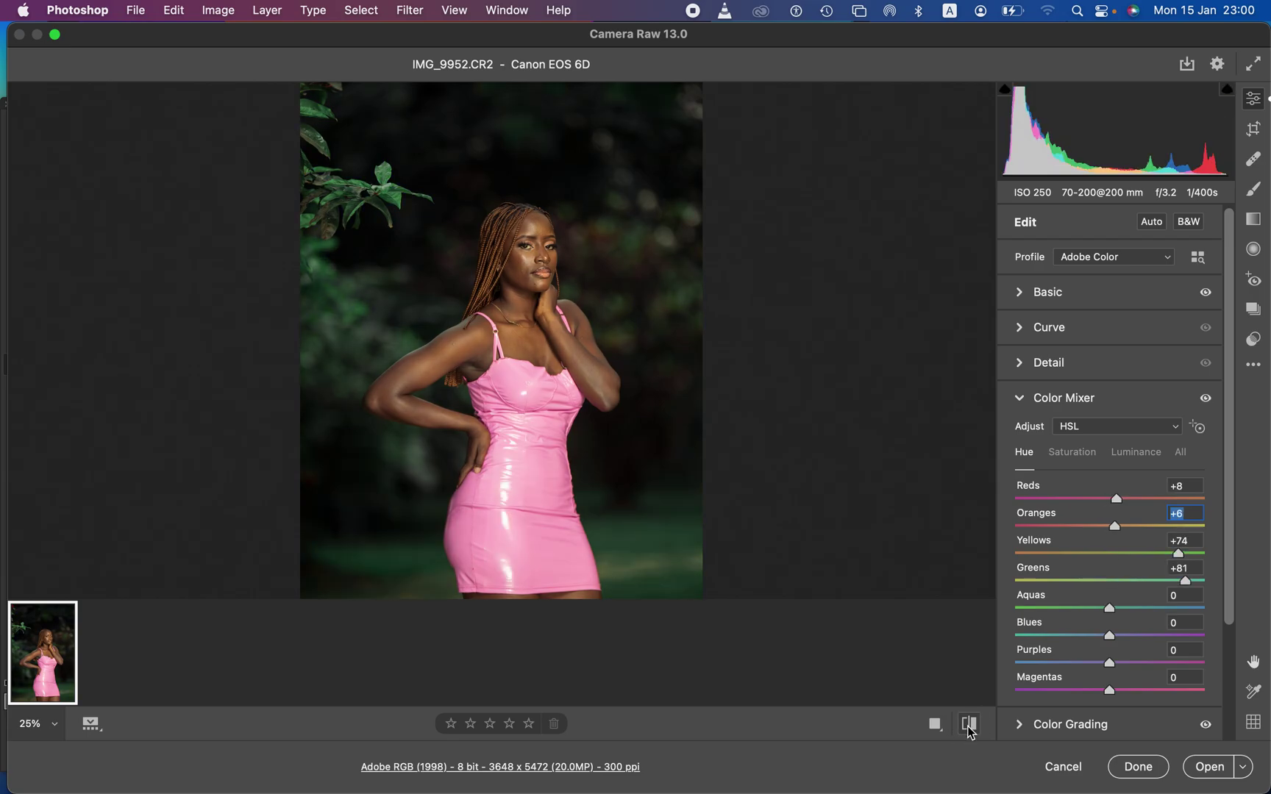
pyautogui.click(969, 724)
pyautogui.click(969, 725)
pyautogui.moveTo(1115, 528); pyautogui.dragTo(1109, 535)
pyautogui.moveTo(1108, 528); pyautogui.dragTo(1111, 535)
# Compare the graded portrait with its default settings several times, and return to the edited version
pyautogui.click(975, 728)
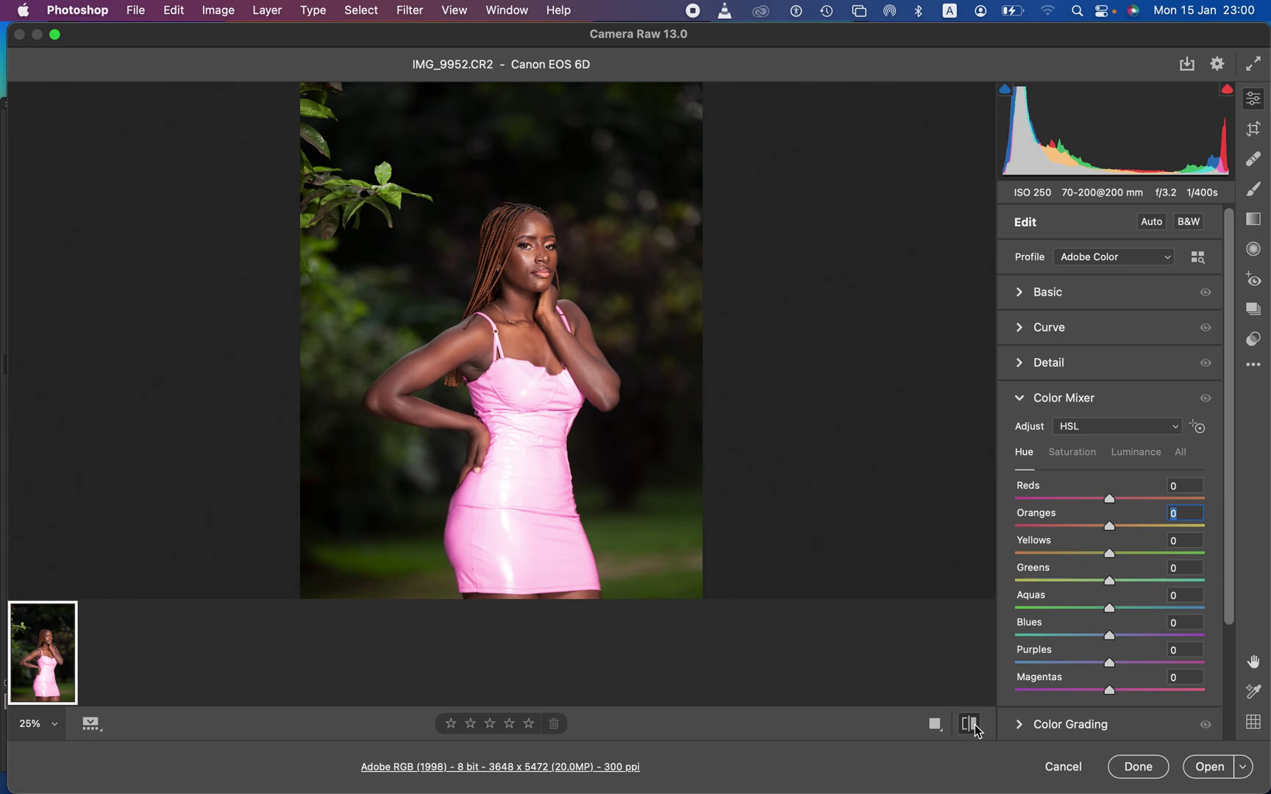
pyautogui.click(969, 724)
pyautogui.click(969, 723)
pyautogui.click(969, 723)
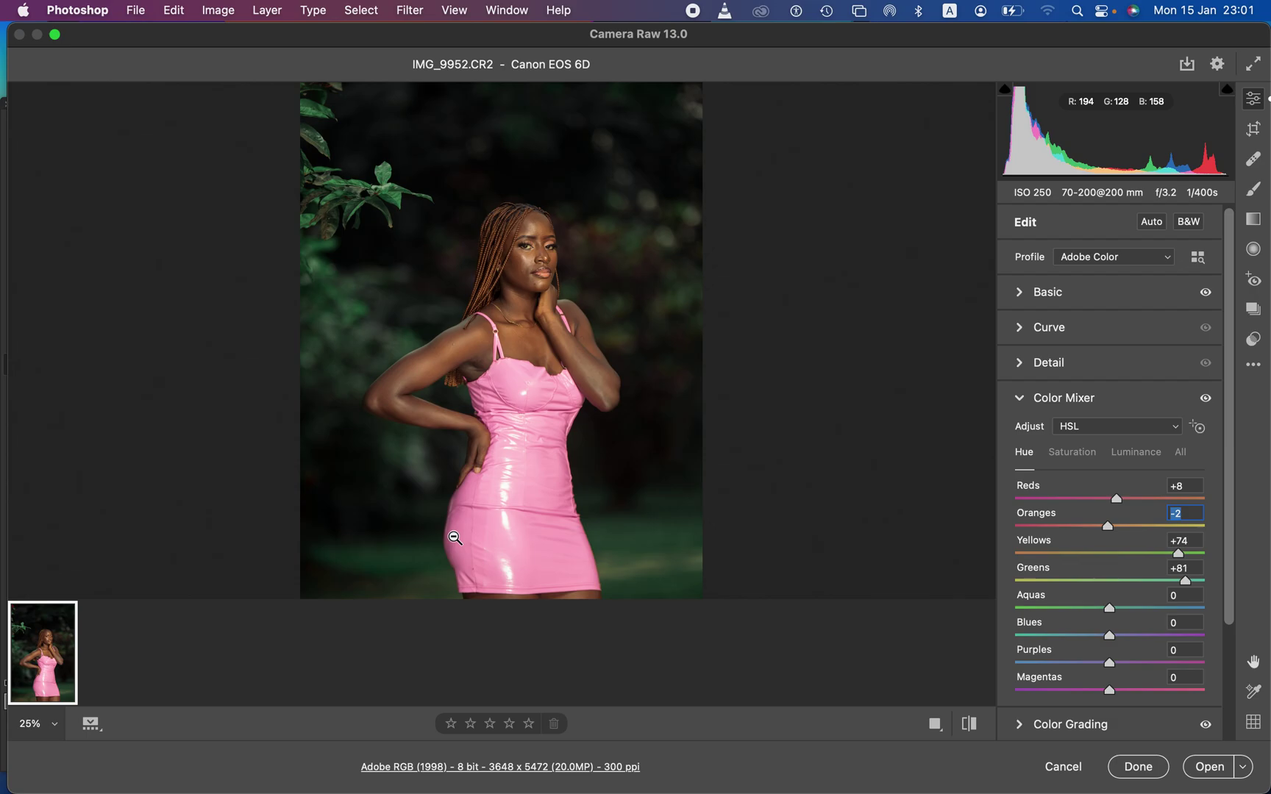
pyautogui.click(968, 725)
pyautogui.click(968, 724)
pyautogui.click(968, 726)
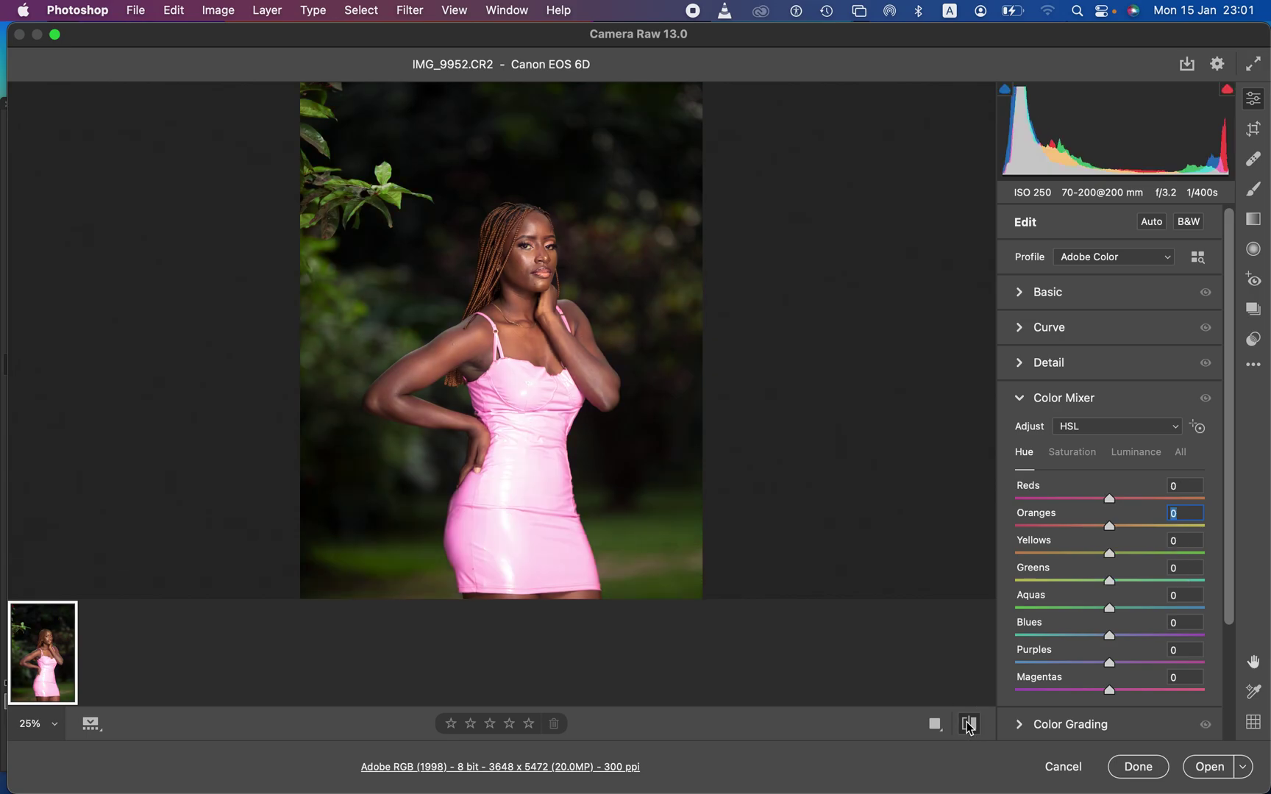
pyautogui.click(968, 724)
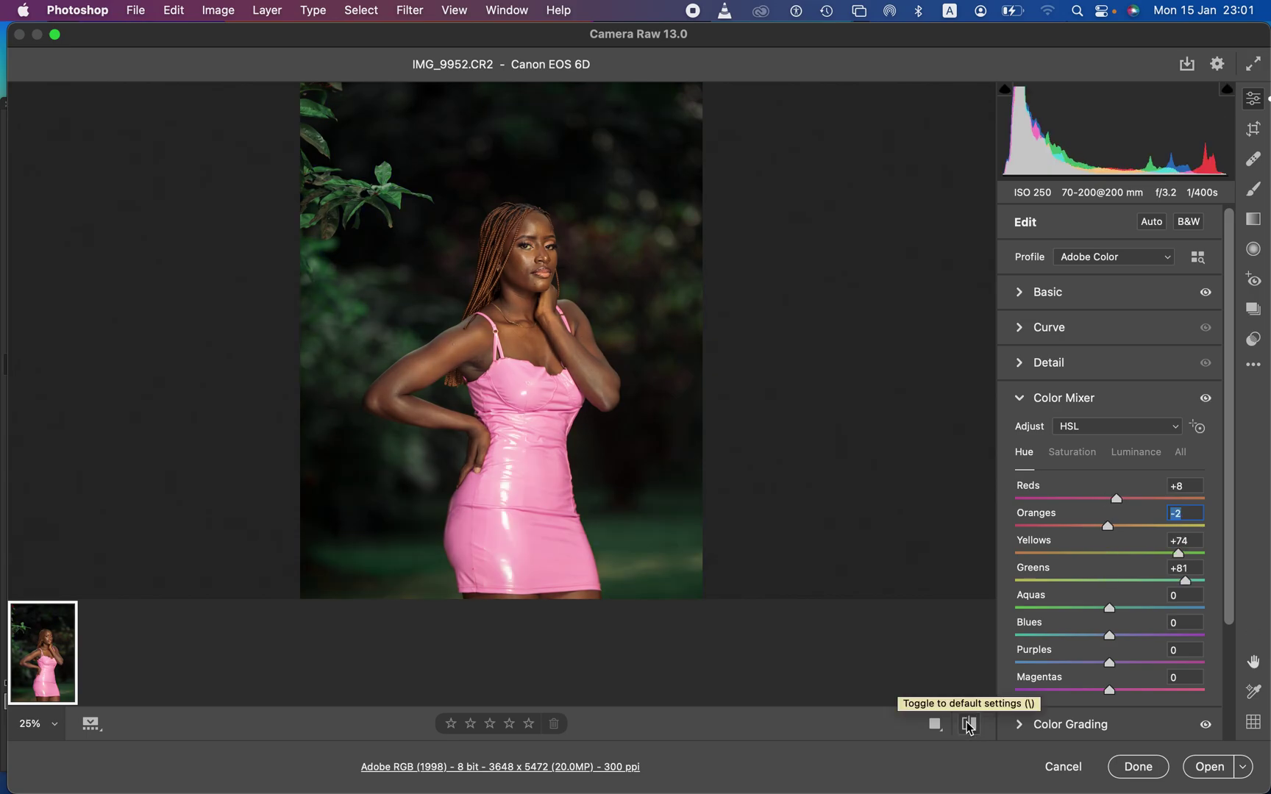